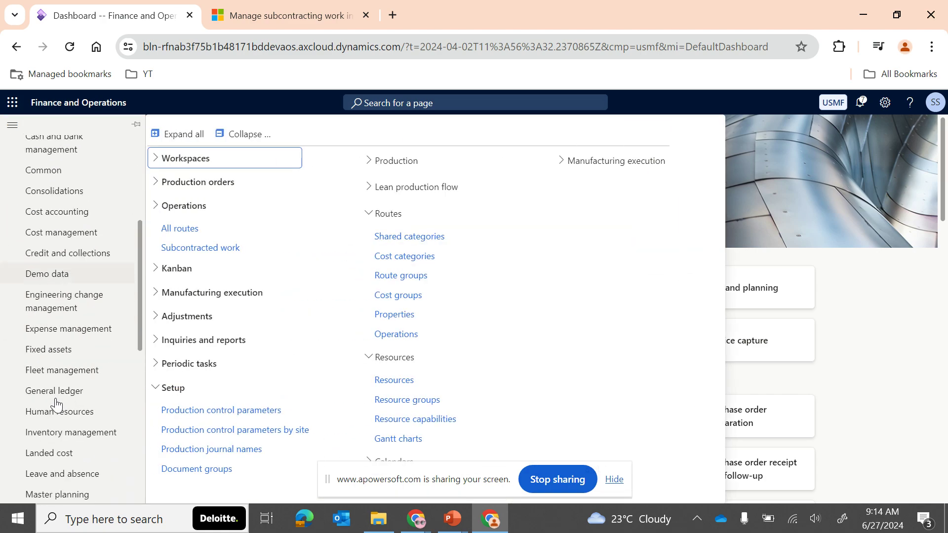
# Open the released products of Product information management, filter them by item number, and select FG - Shirt -001.
pyautogui.click(67, 380)
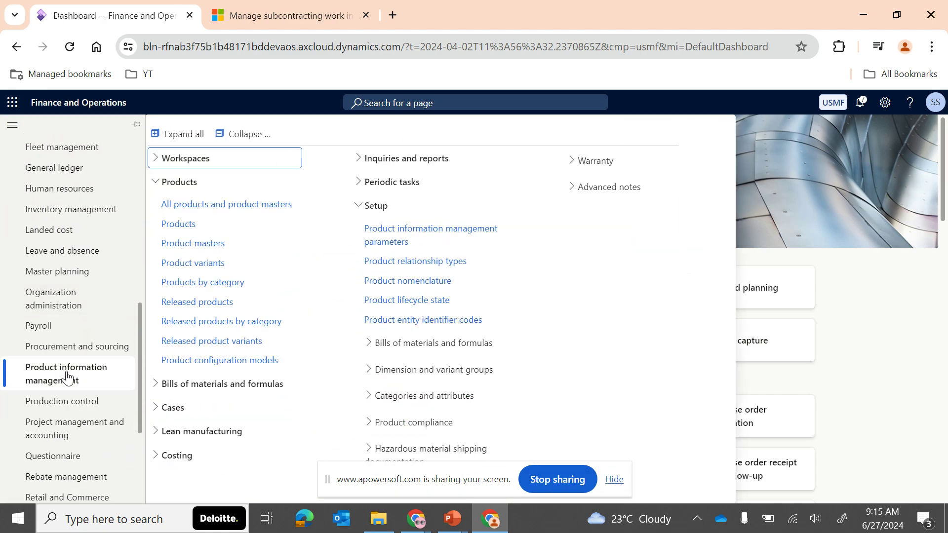
pyautogui.click(179, 302)
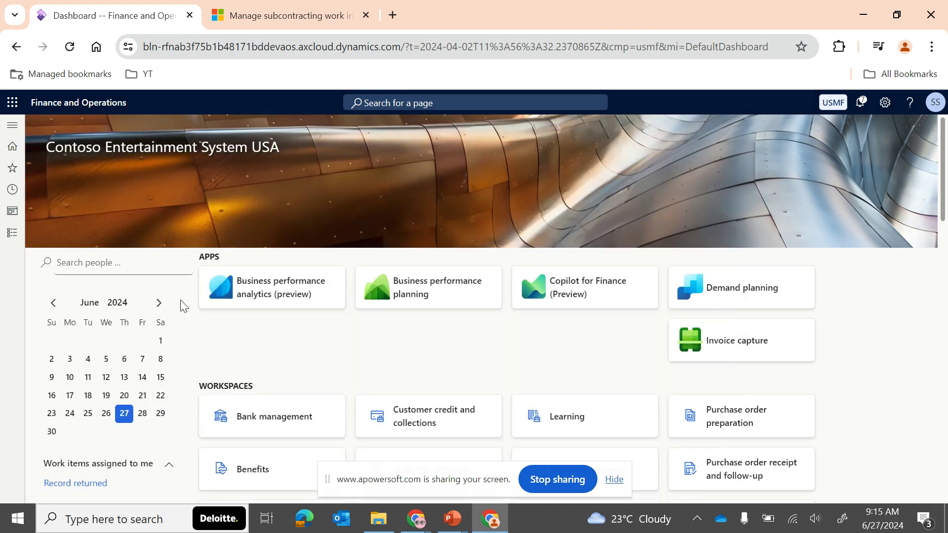
pyautogui.click(119, 309)
pyautogui.write('g')
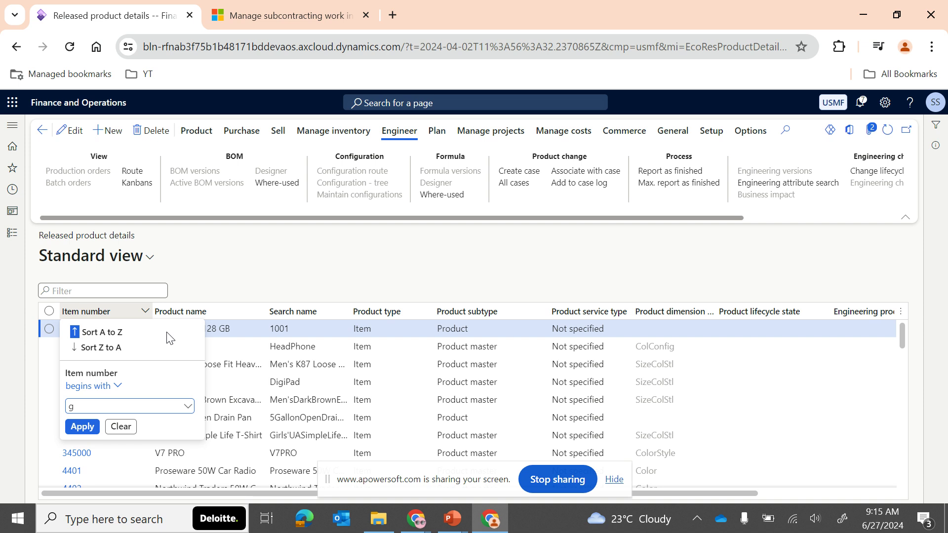
pyautogui.click(169, 333)
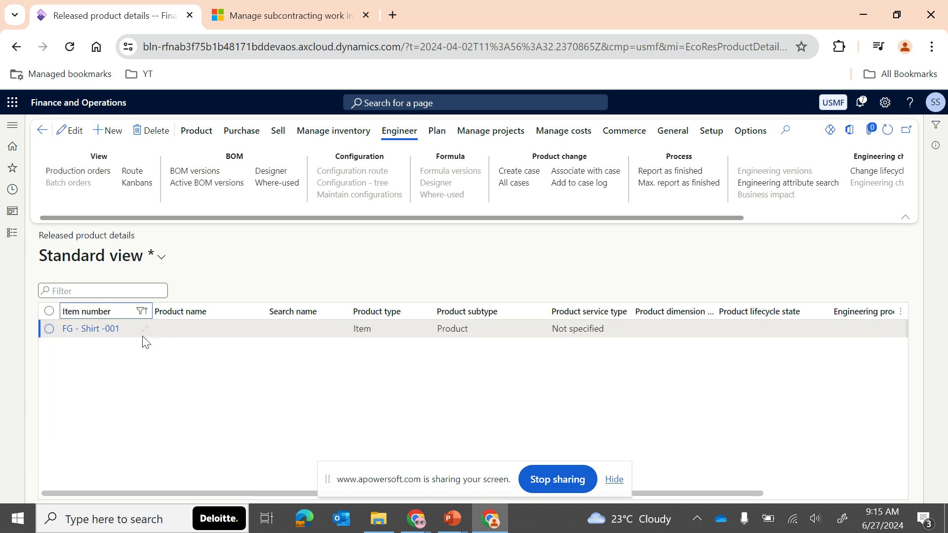
pyautogui.click(123, 330)
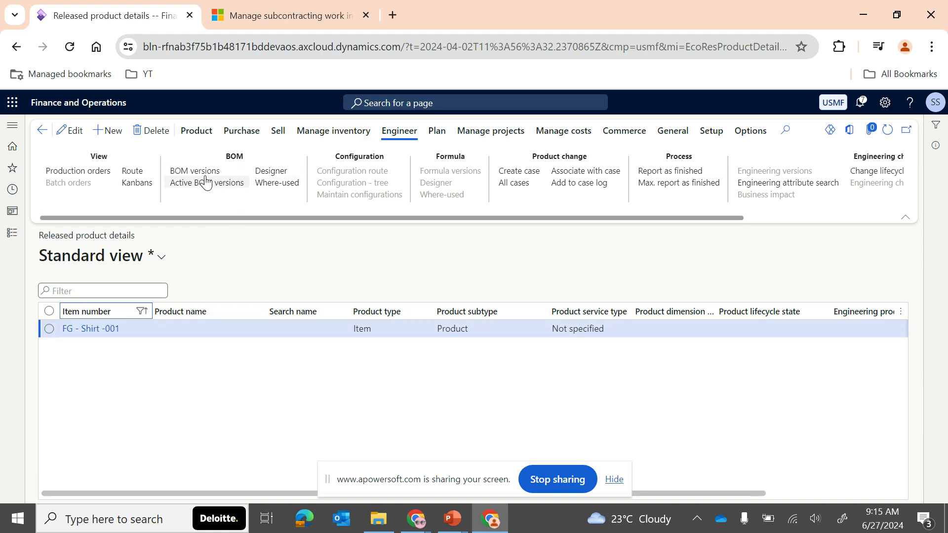
# Open the BOM versions of FG - Shirt -001 and go to the bill of materials for FG - Shirt - BOM 001.
pyautogui.click(198, 188)
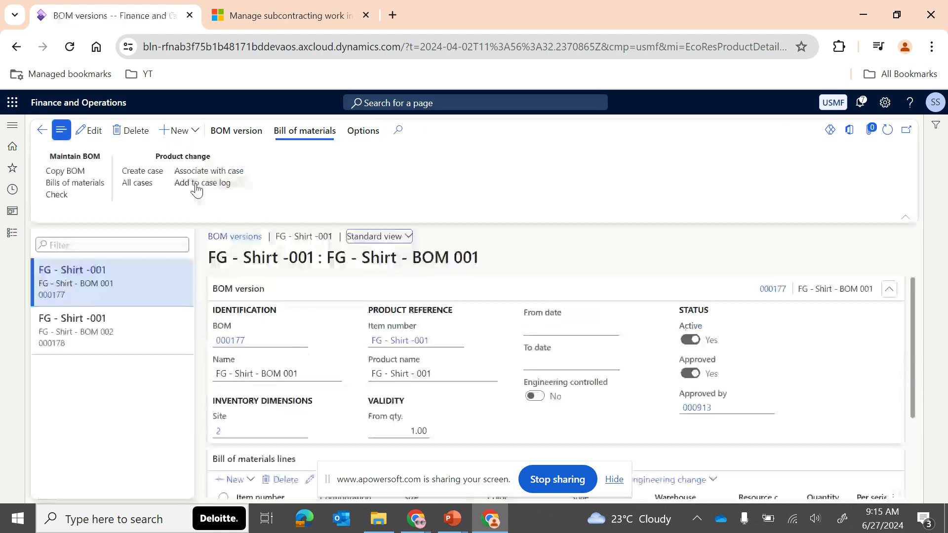
pyautogui.scroll(-3, 336, 366)
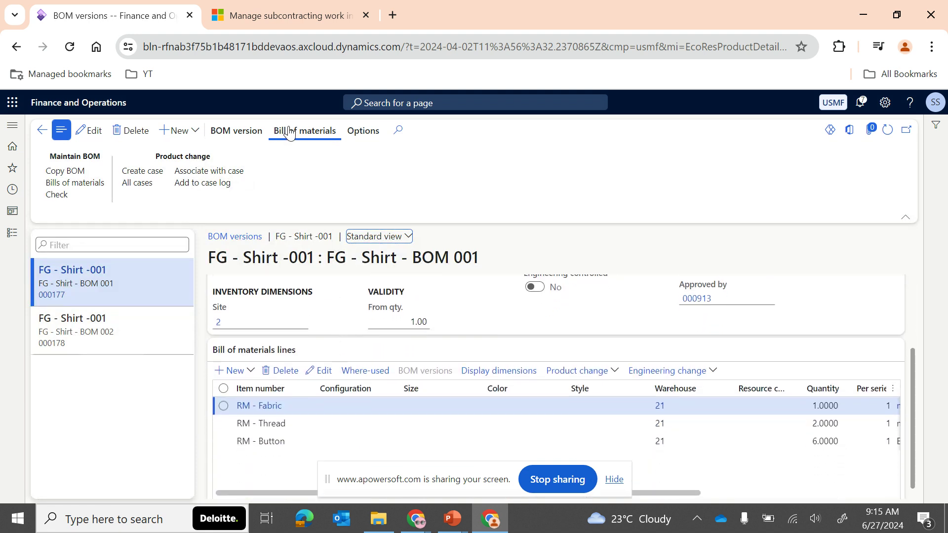
pyautogui.click(73, 184)
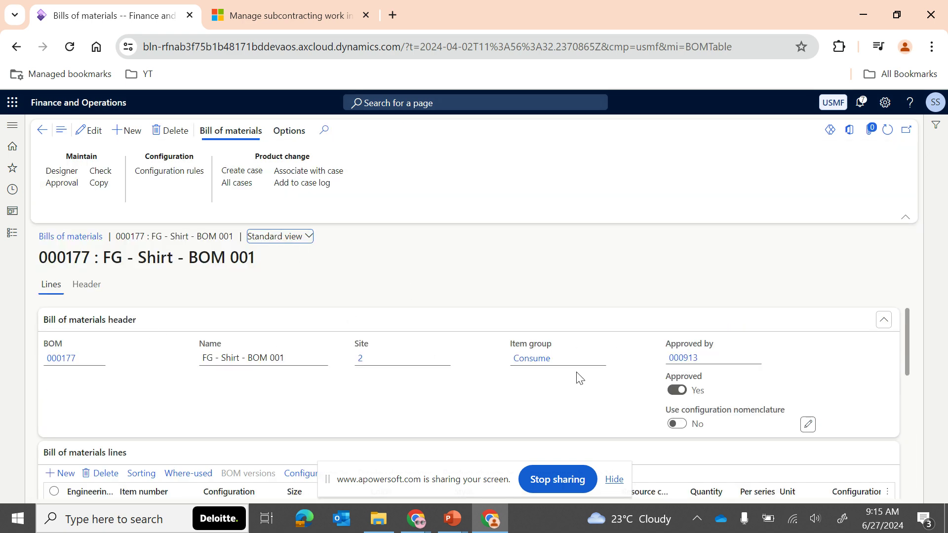
# Review the header and the material lines of the FG - Shirt - BOM 001 bill of materials.
pyautogui.scroll(-4, 470, 391)
pyautogui.scroll(2, 324, 375)
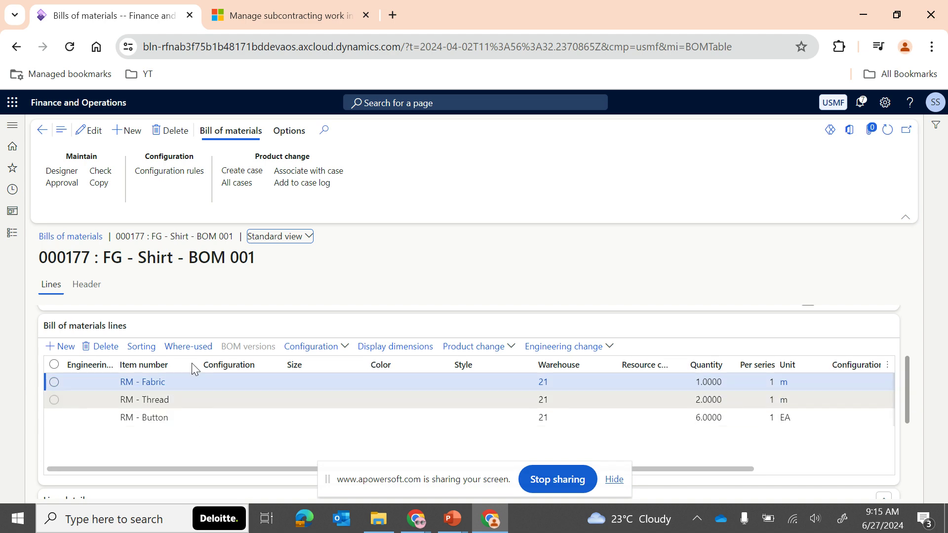
pyautogui.scroll(3, 244, 439)
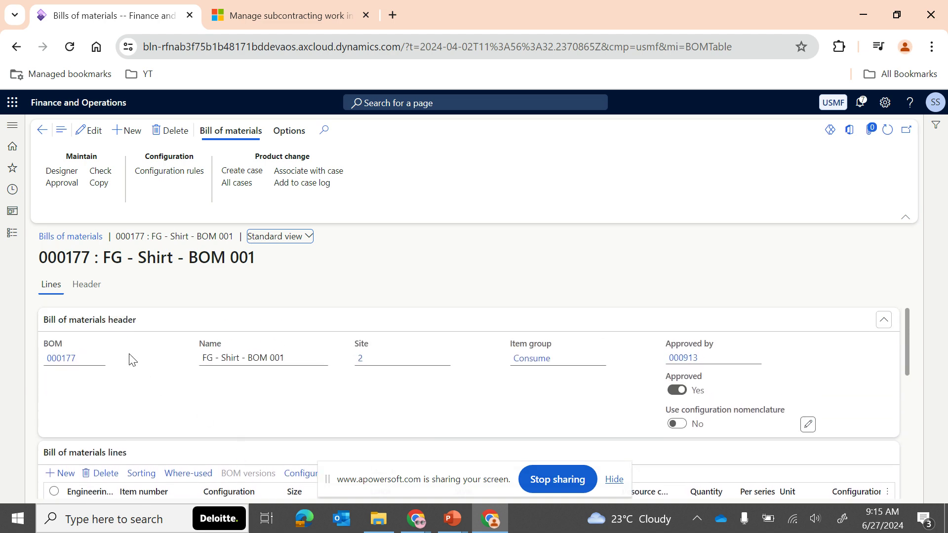
pyautogui.scroll(-4, 242, 398)
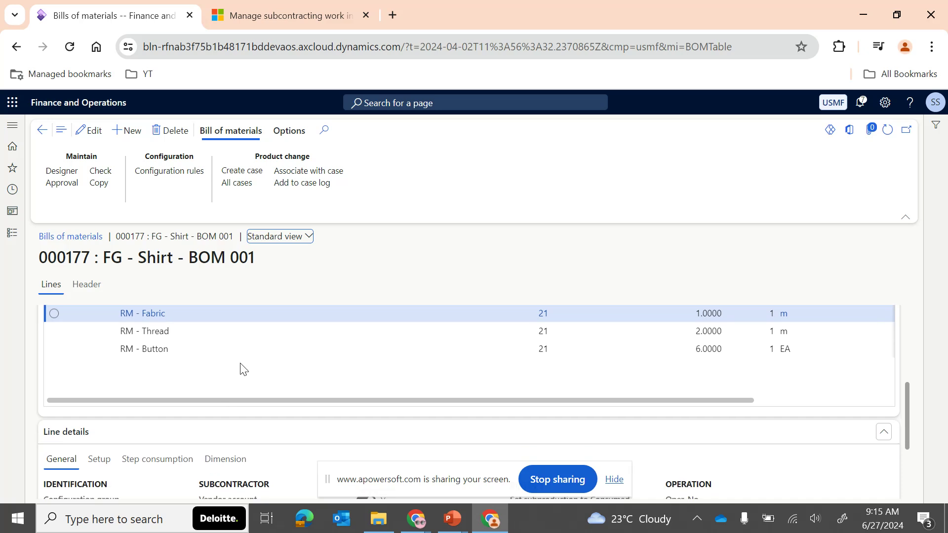
pyautogui.scroll(2, 545, 380)
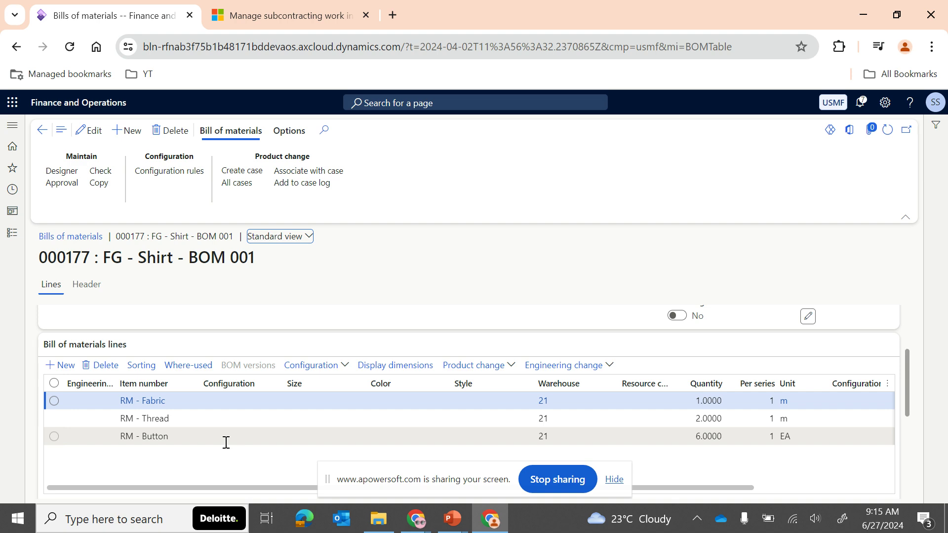
pyautogui.scroll(-1, 279, 456)
pyautogui.scroll(-1, 247, 406)
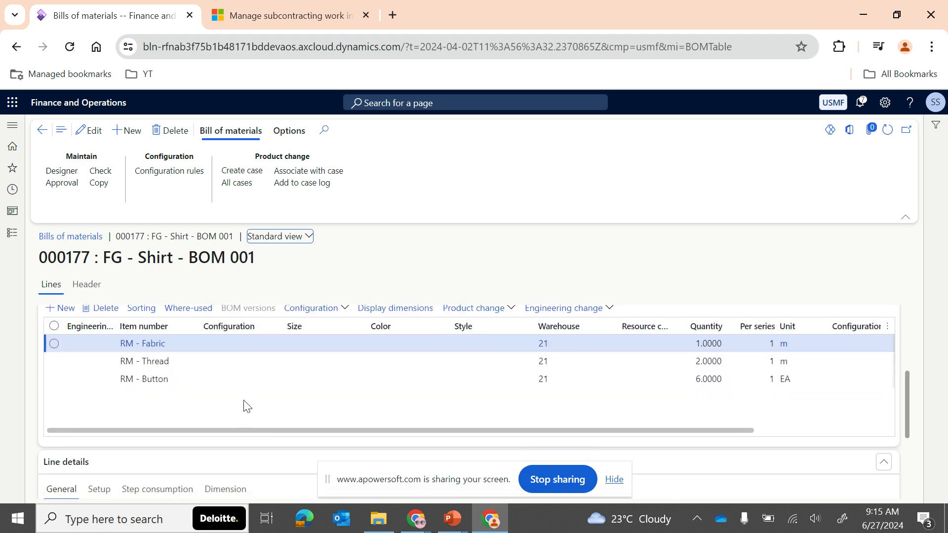
pyautogui.scroll(1, 245, 404)
# Select the RM - Fabric line and examine its line type and subcontractor vendor in the line details.
pyautogui.click(192, 353)
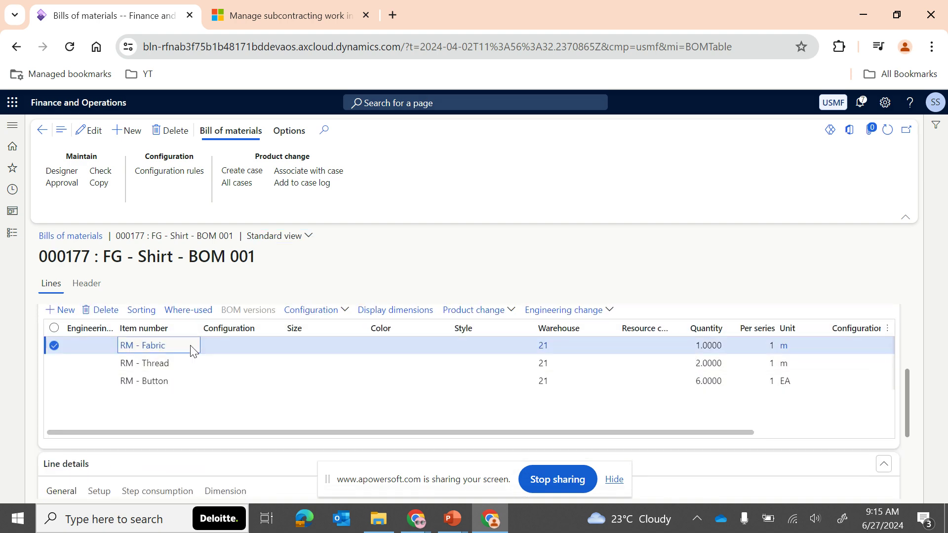
pyautogui.scroll(-3, 270, 418)
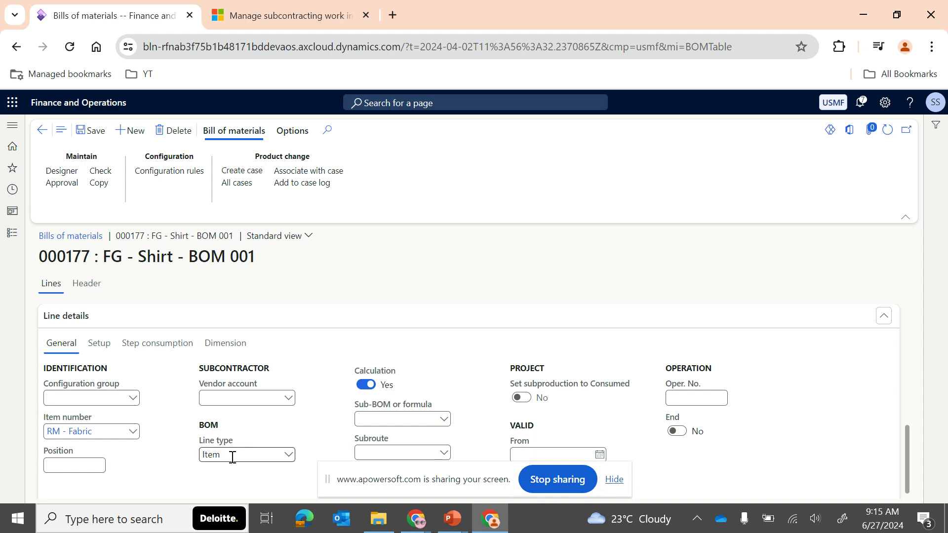
pyautogui.scroll(3, 269, 404)
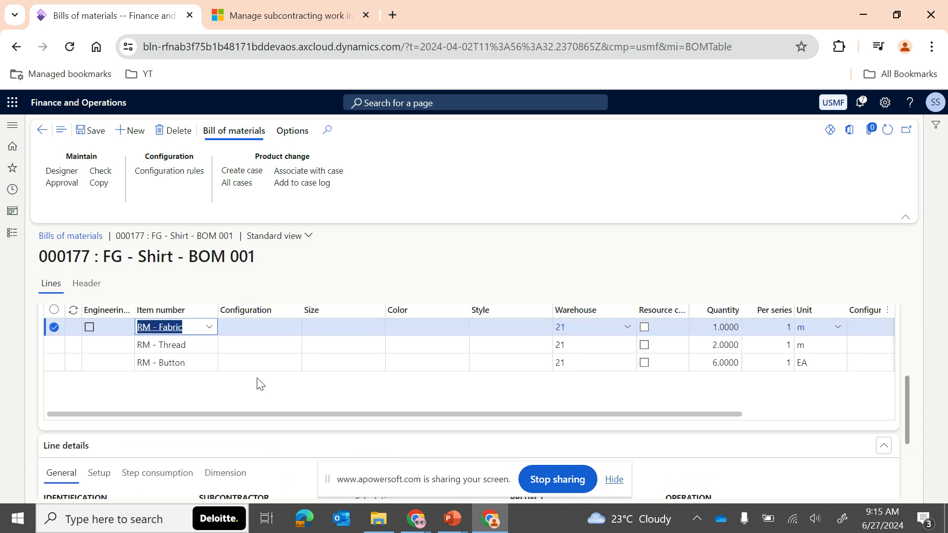
# Select the RM - Thread line and examine its line type and the vendor account assigned for subcontracting.
pyautogui.click(230, 343)
pyautogui.scroll(-3, 269, 447)
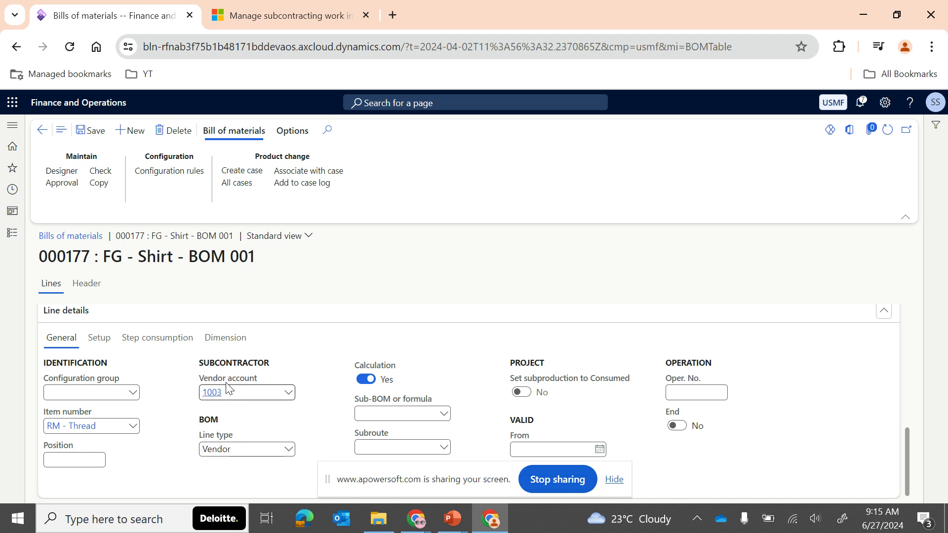
pyautogui.moveTo(211, 388)
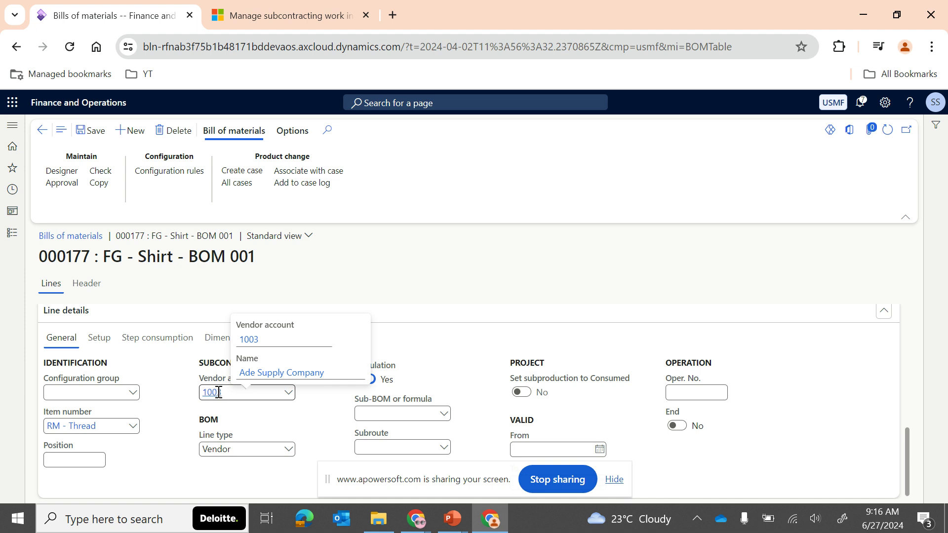
pyautogui.scroll(3, 188, 424)
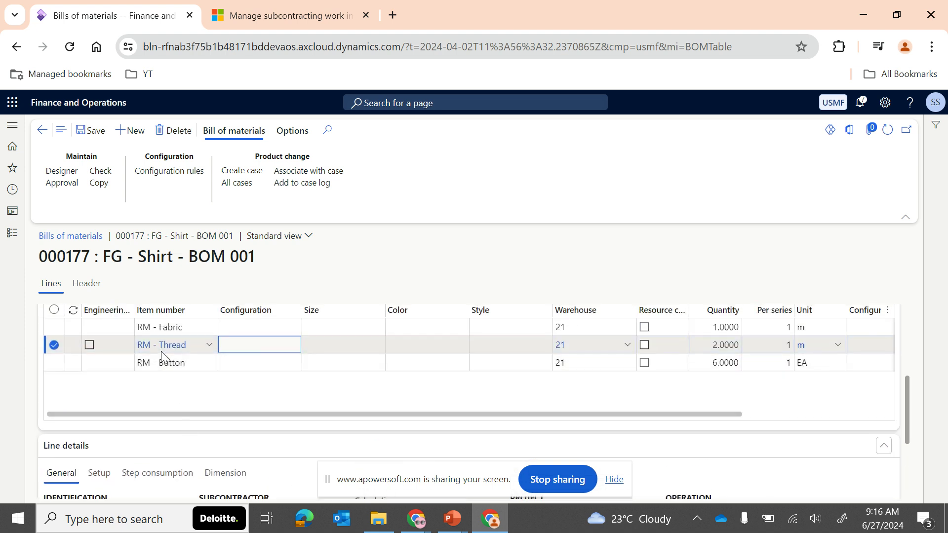
# Open the RM - Thread released product and check its approved vendor list and the approved vendor setup.
pyautogui.click(161, 346)
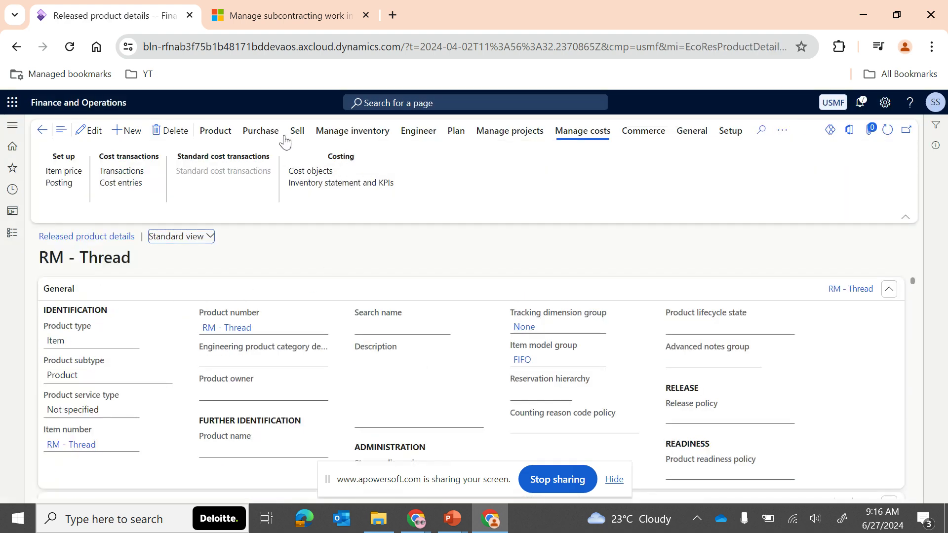
pyautogui.click(254, 136)
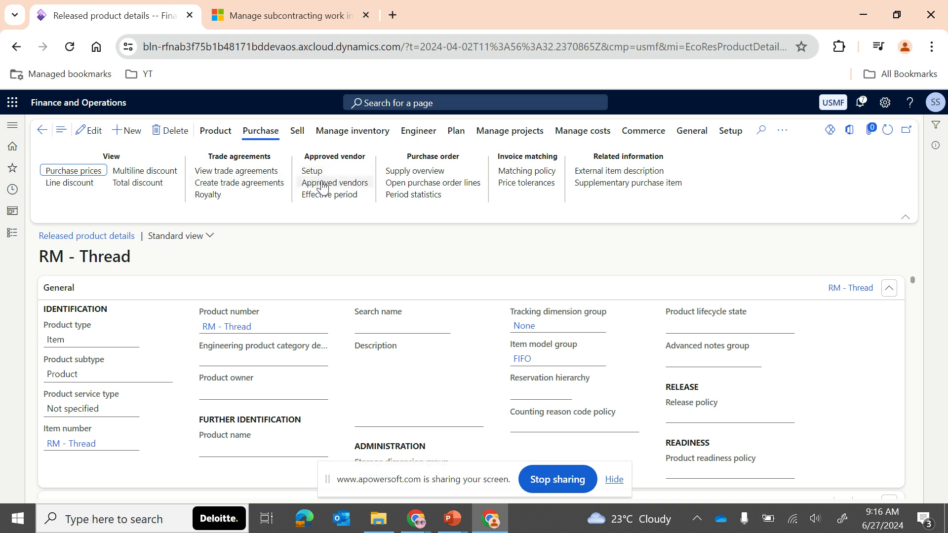
pyautogui.click(323, 184)
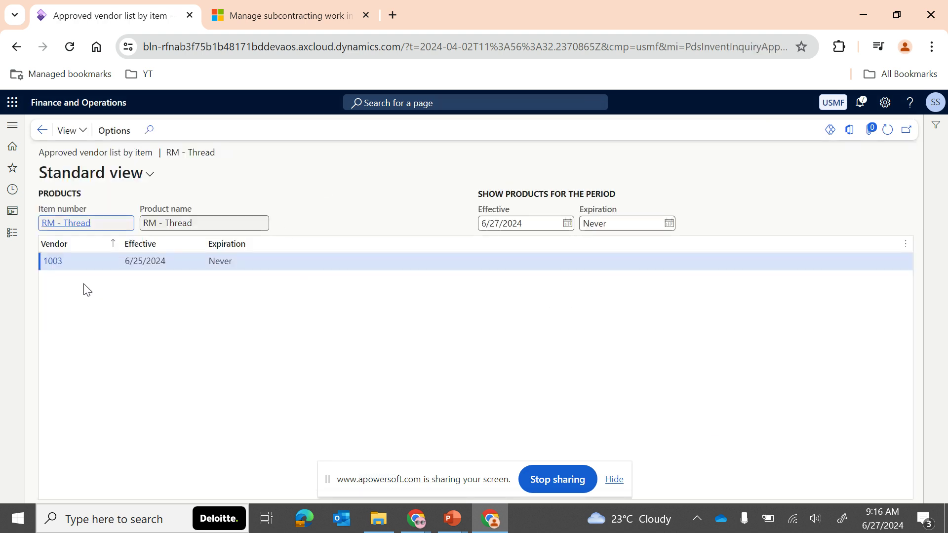
pyautogui.click(41, 130)
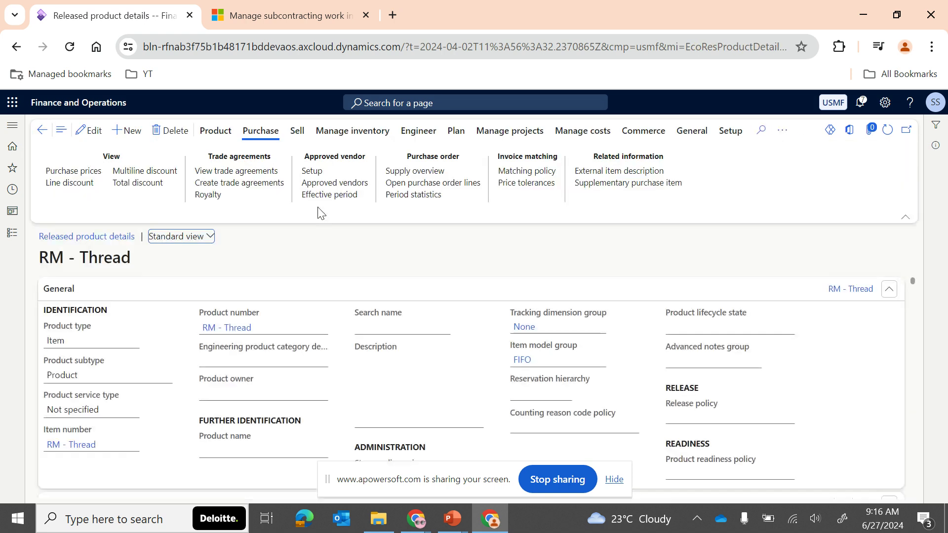
pyautogui.click(311, 171)
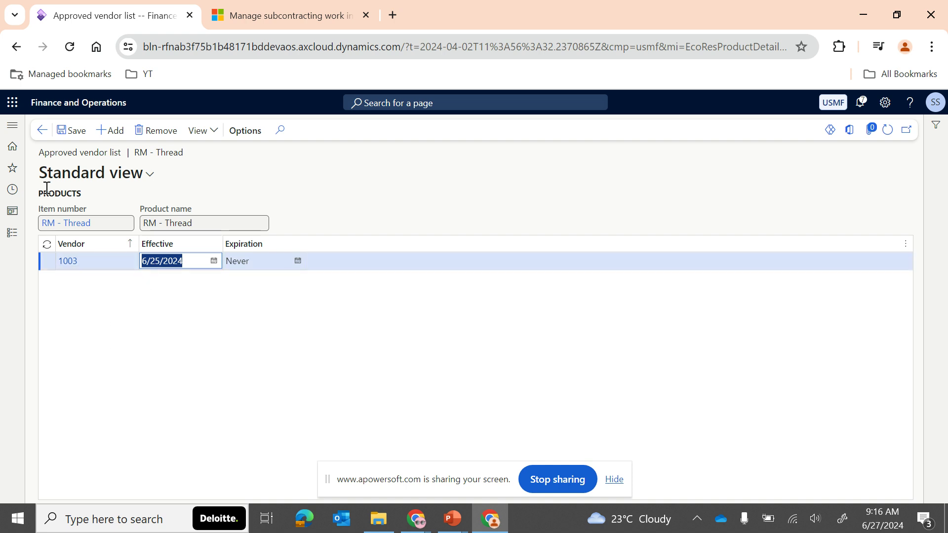
pyautogui.click(39, 139)
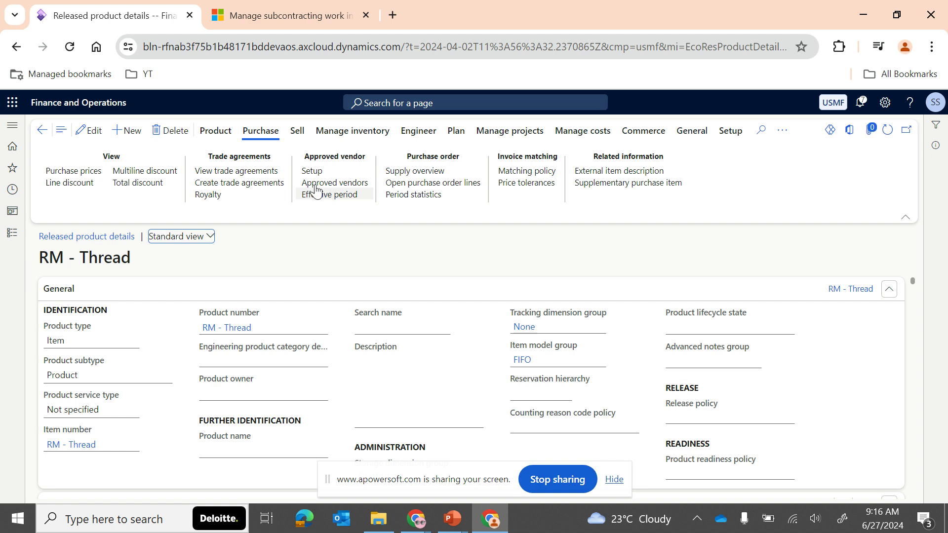
# Check the BOM versions of RM - Thread, then return to the FG - Shirt - BOM 001 bill of materials.
pyautogui.click(418, 131)
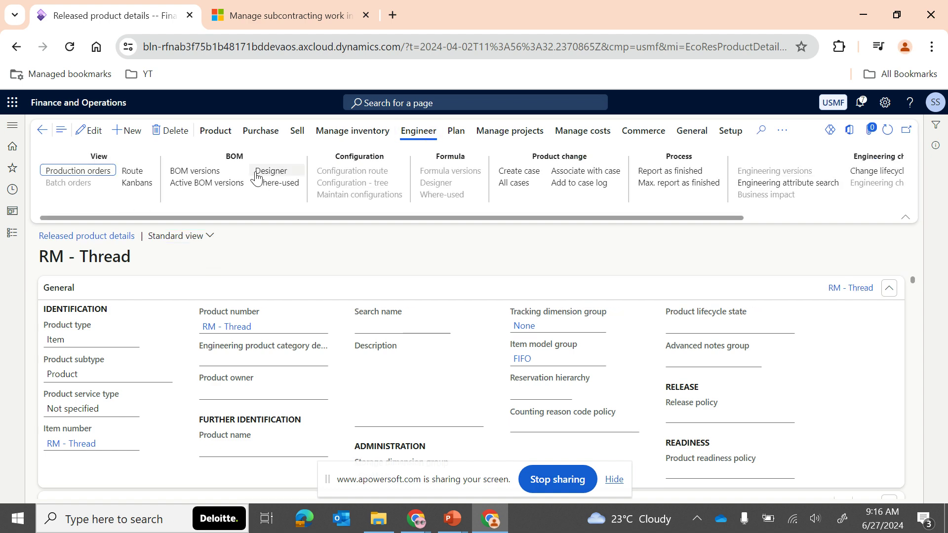
pyautogui.click(189, 182)
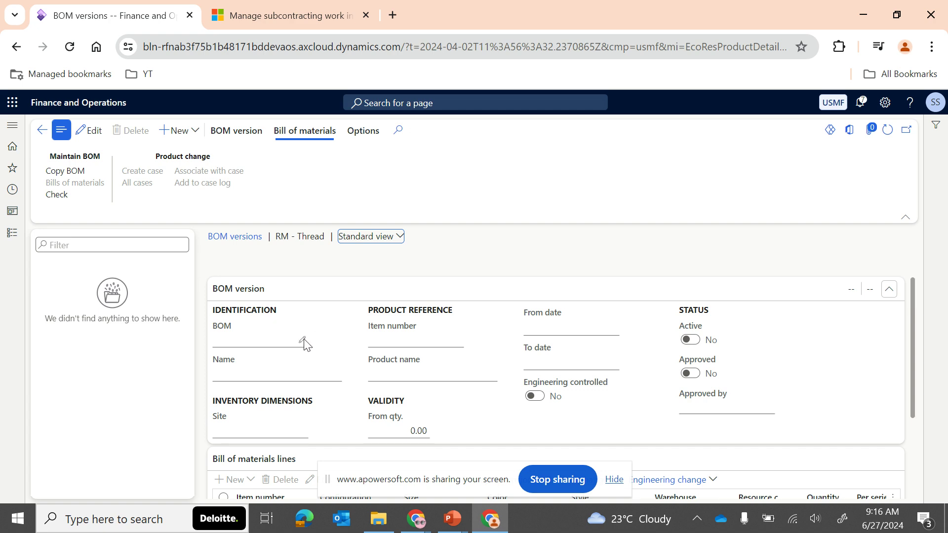
pyautogui.click(43, 137)
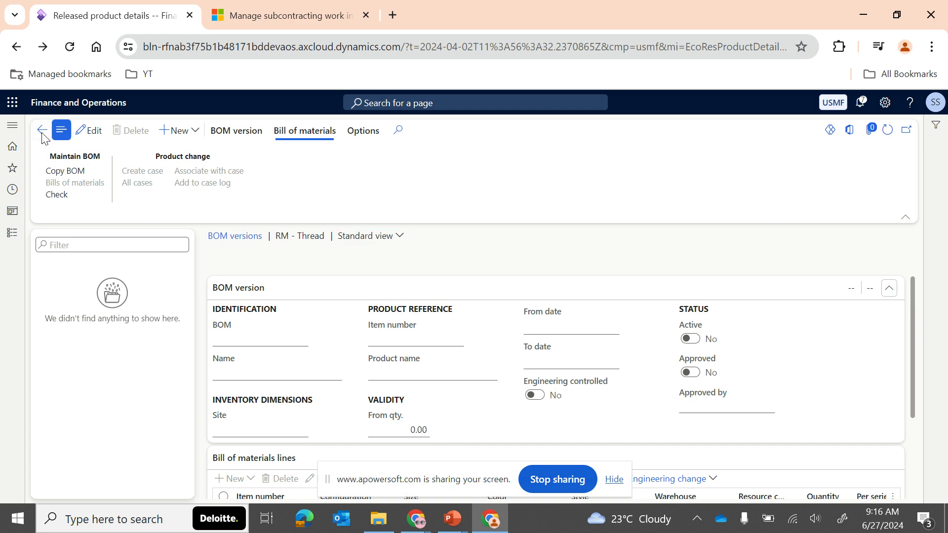
pyautogui.click(42, 132)
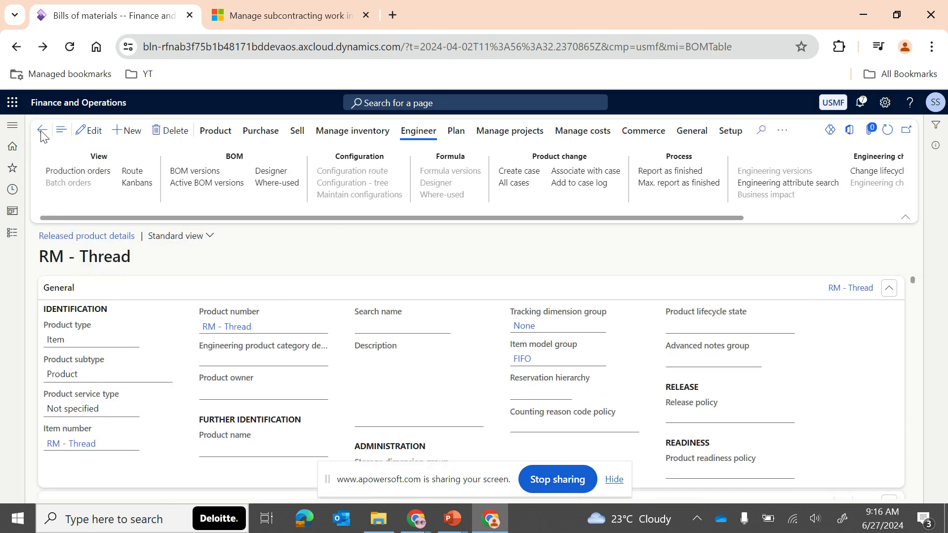
# Recheck the vendor account and line type in the RM - Thread line details.
pyautogui.click(919, 481)
pyautogui.scroll(-3, 286, 417)
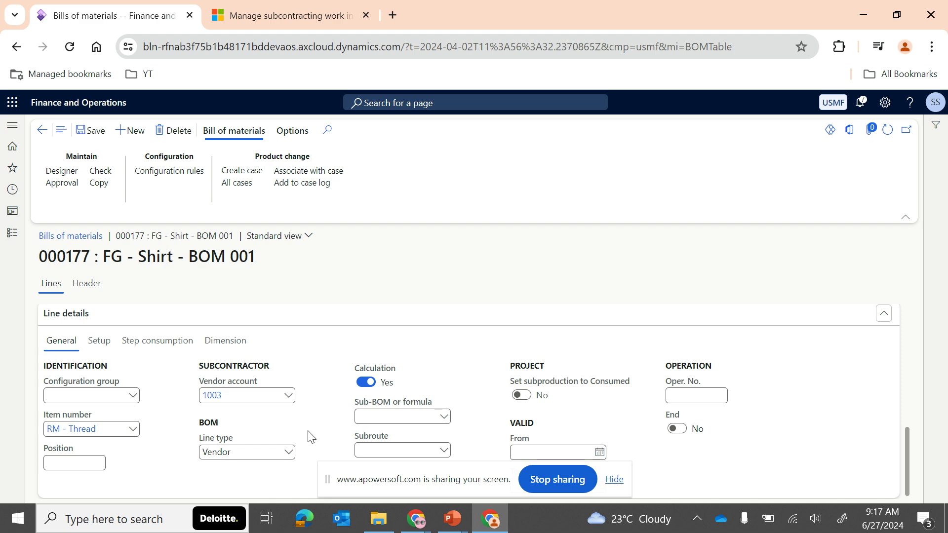
pyautogui.scroll(4, 316, 422)
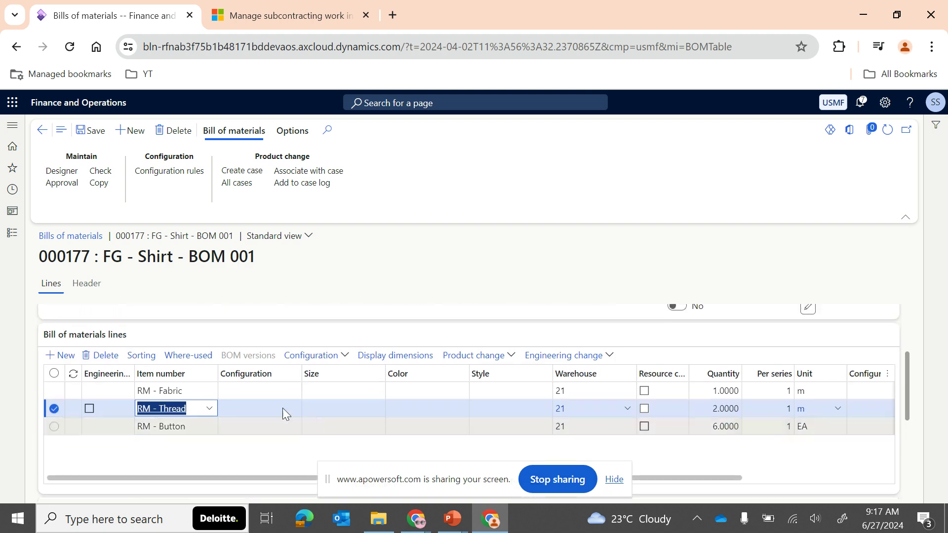
# Duplicate the browser tab and open the list of all production orders from Production control.
pyautogui.rightClick(129, 20)
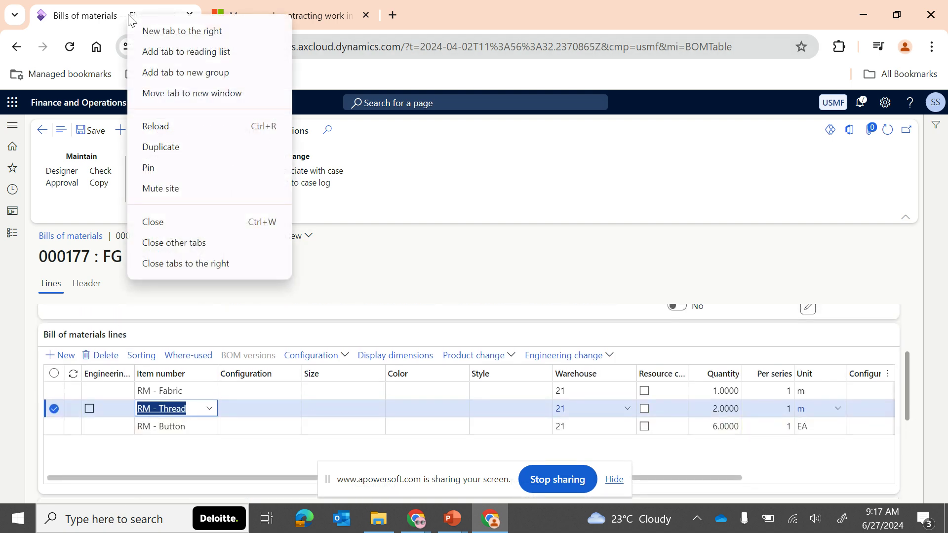
pyautogui.click(170, 148)
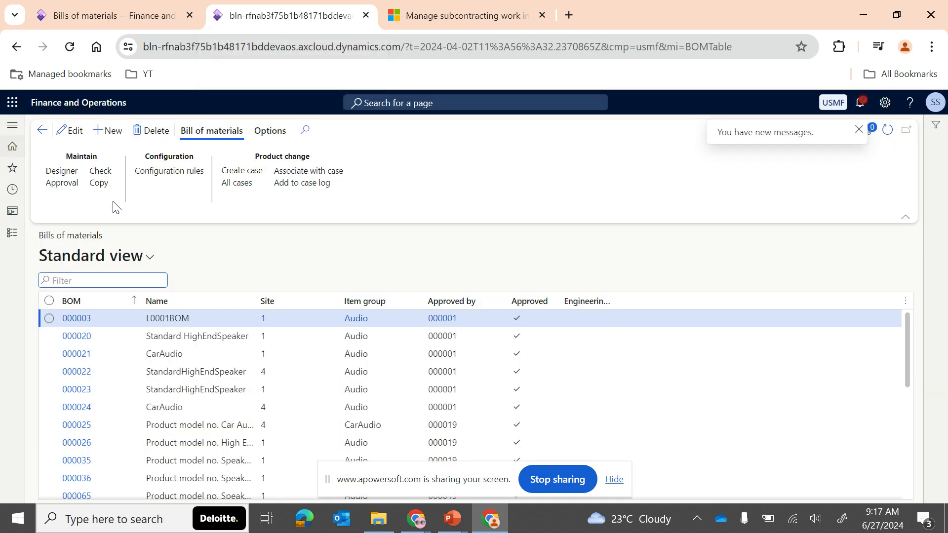
pyautogui.click(14, 237)
pyautogui.scroll(-9, 55, 395)
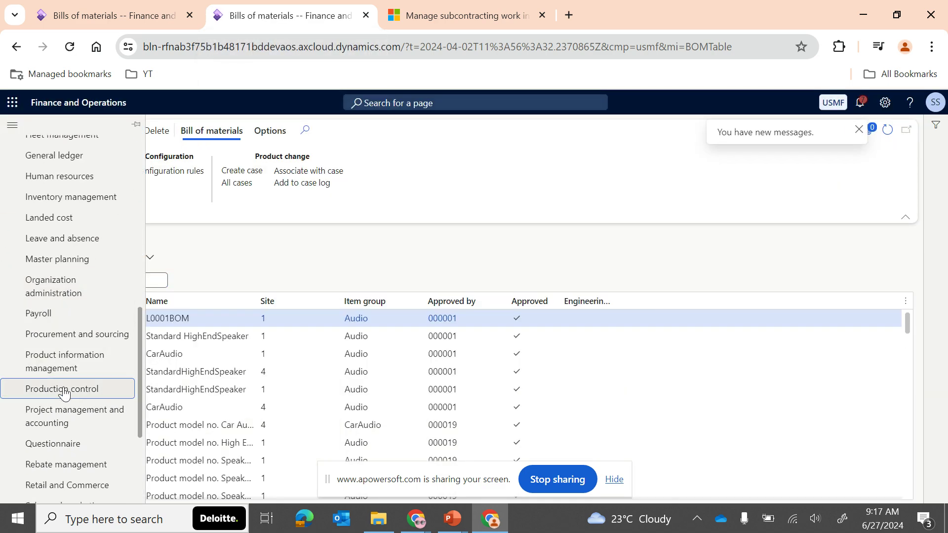
pyautogui.click(63, 389)
pyautogui.click(193, 183)
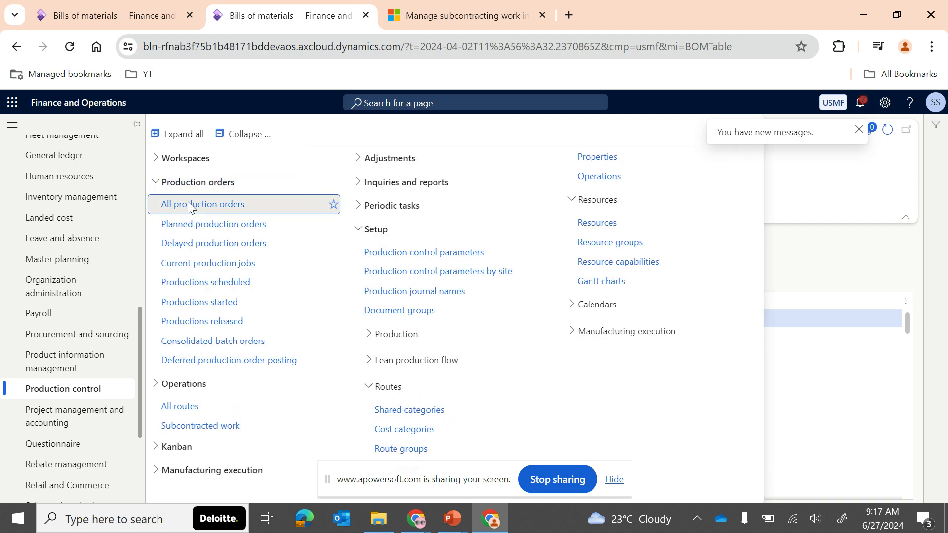
pyautogui.click(193, 204)
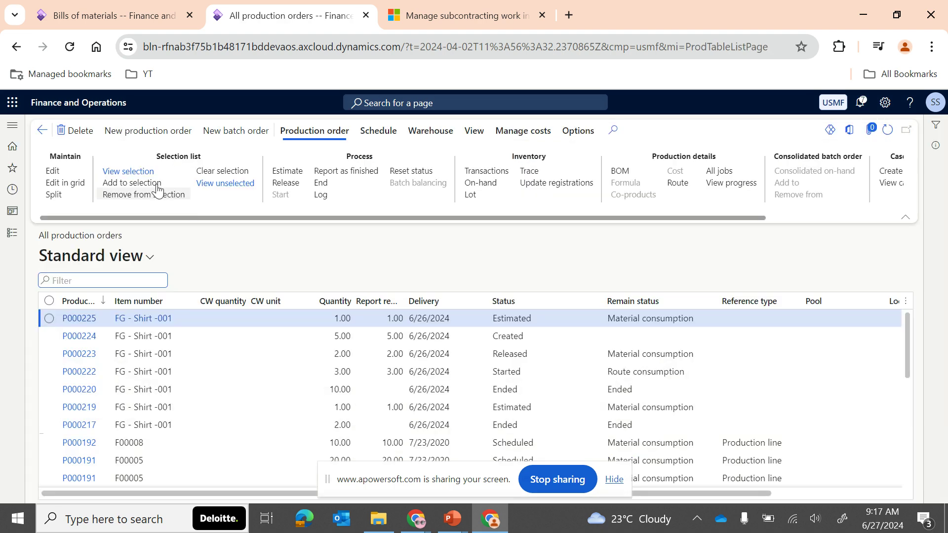
# Create a production order for item FG - Shirt -001, inserting the active bill of materials and route versions.
pyautogui.hotkey('alt', 'n')
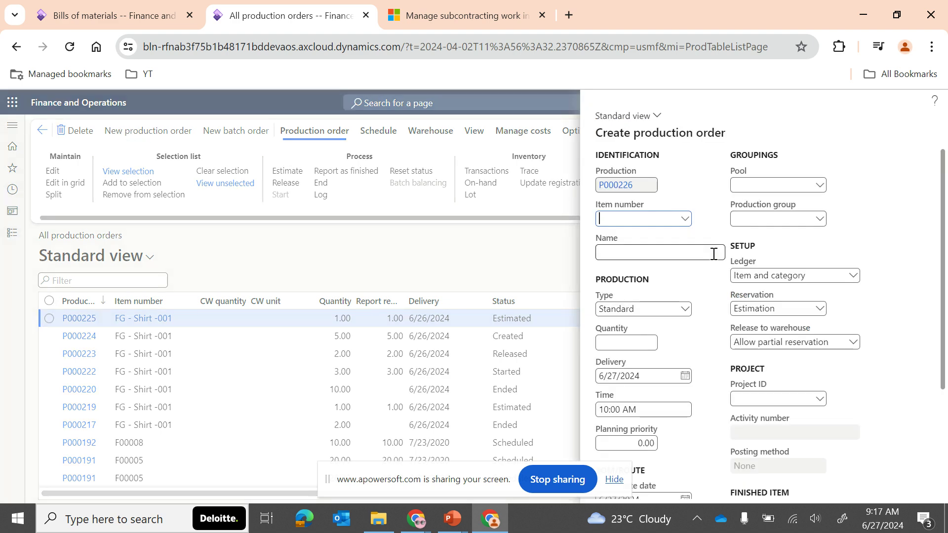
pyautogui.click(684, 219)
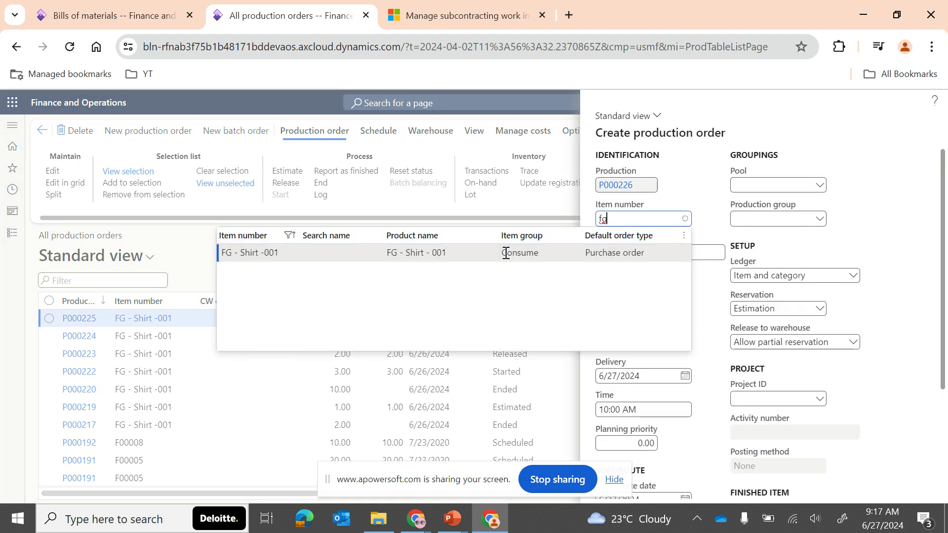
pyautogui.click(483, 257)
pyautogui.click(637, 311)
pyautogui.press('Tab')
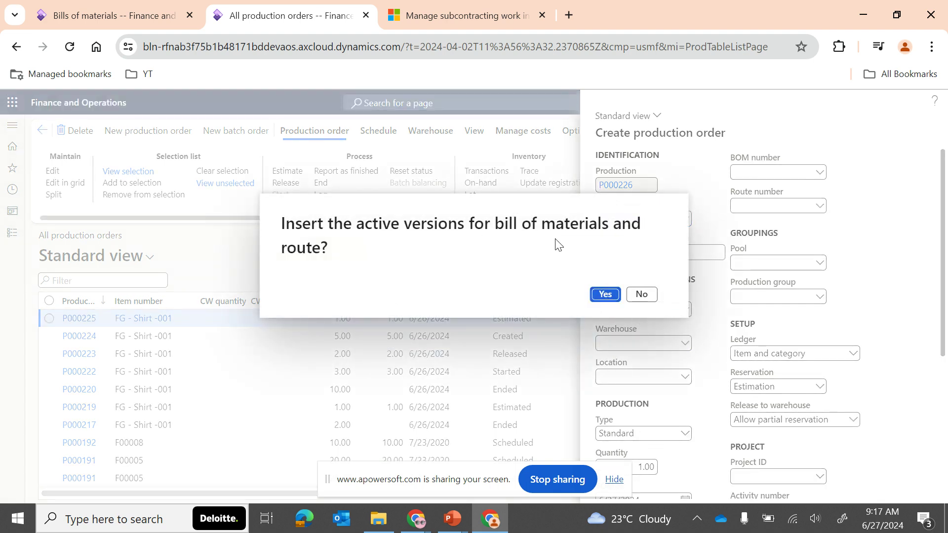
pyautogui.click(605, 294)
pyautogui.scroll(-5, 729, 368)
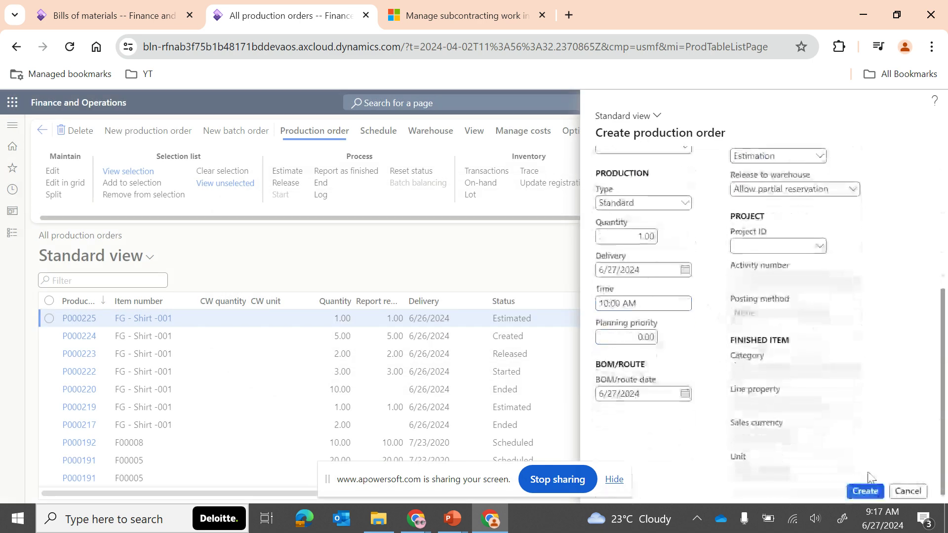
pyautogui.click(865, 491)
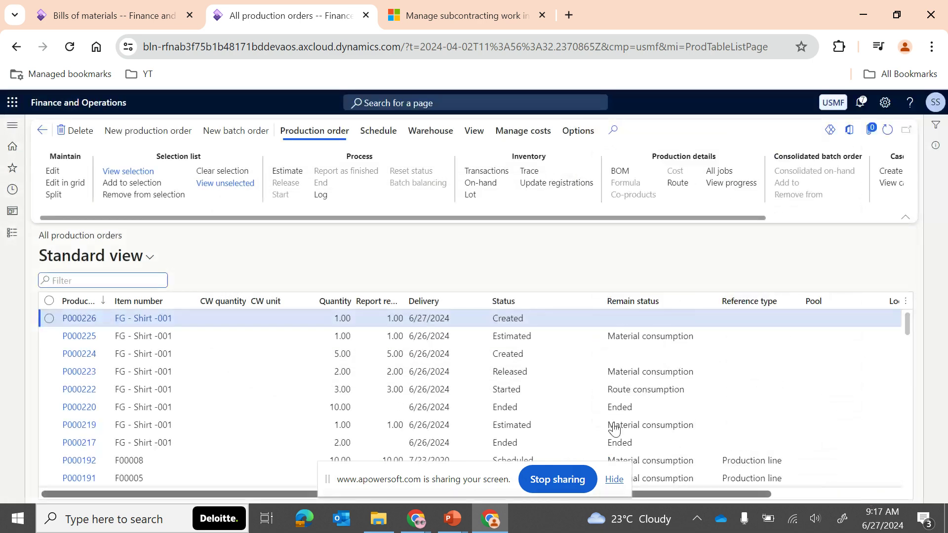
# Open the newly created FG - Shirt -001 production order and estimate it with the Standard profit-setting.
pyautogui.click(87, 321)
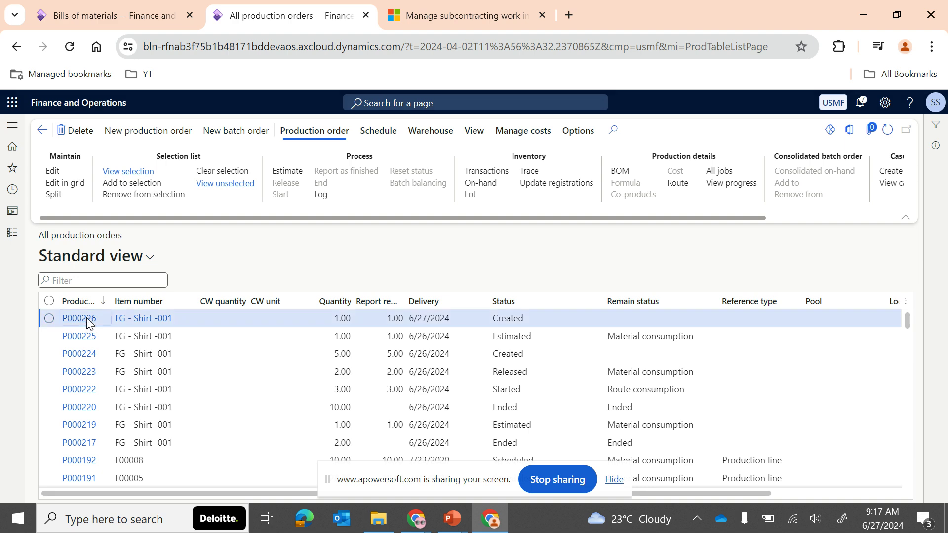
pyautogui.click(87, 322)
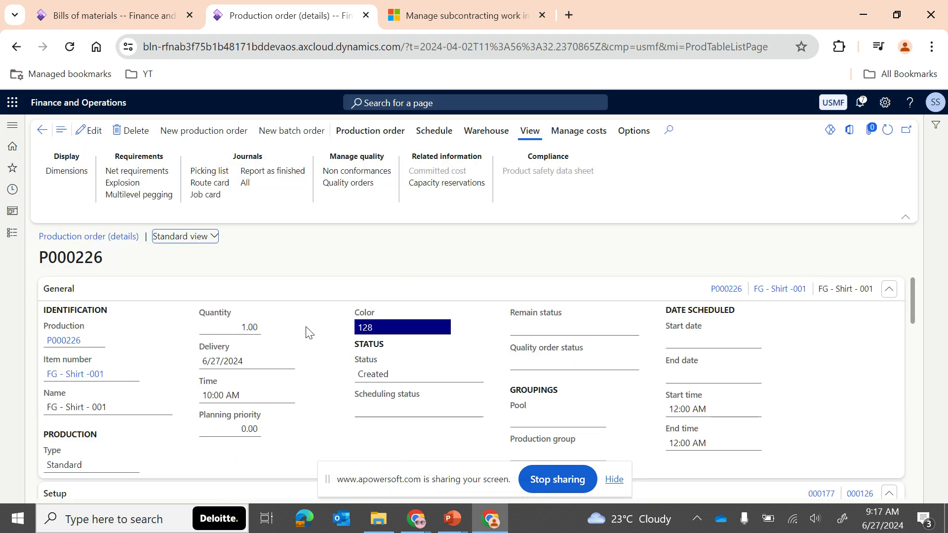
pyautogui.click(305, 360)
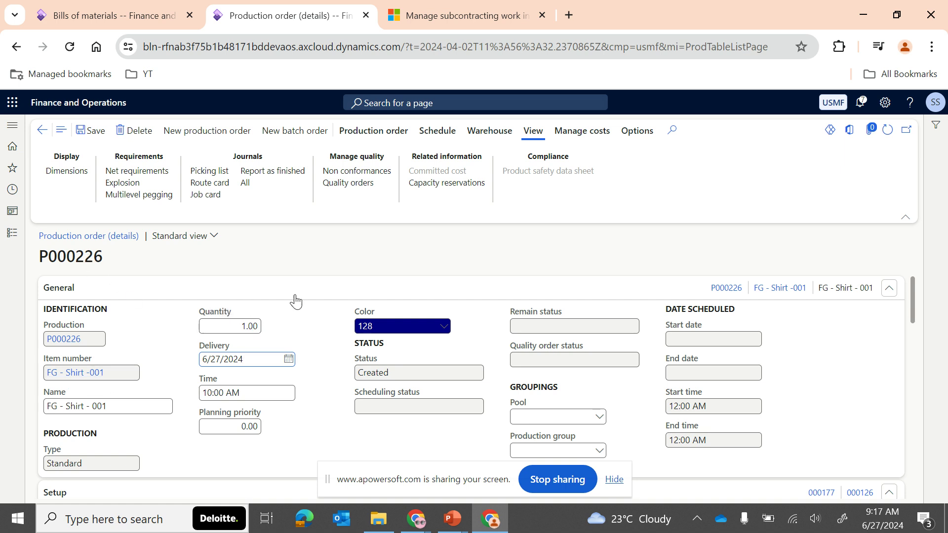
pyautogui.click(393, 131)
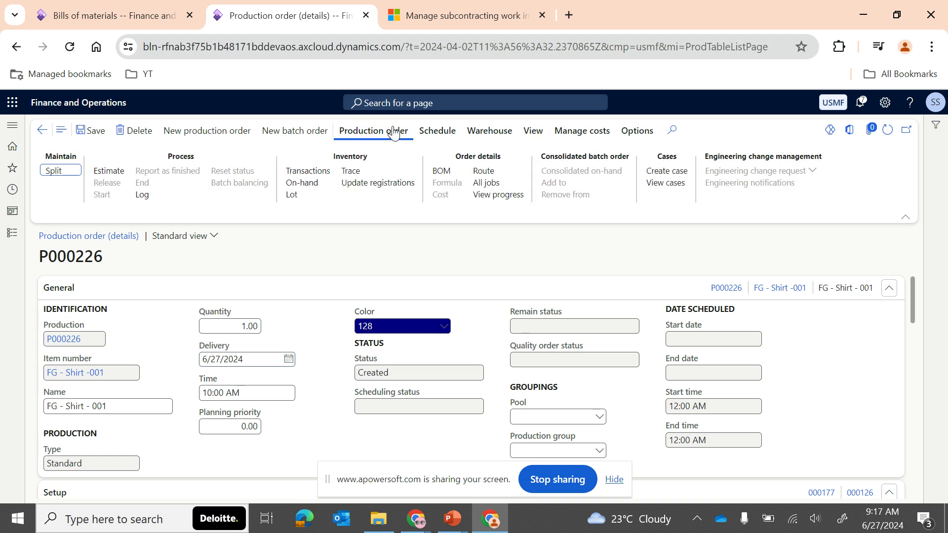
pyautogui.click(123, 175)
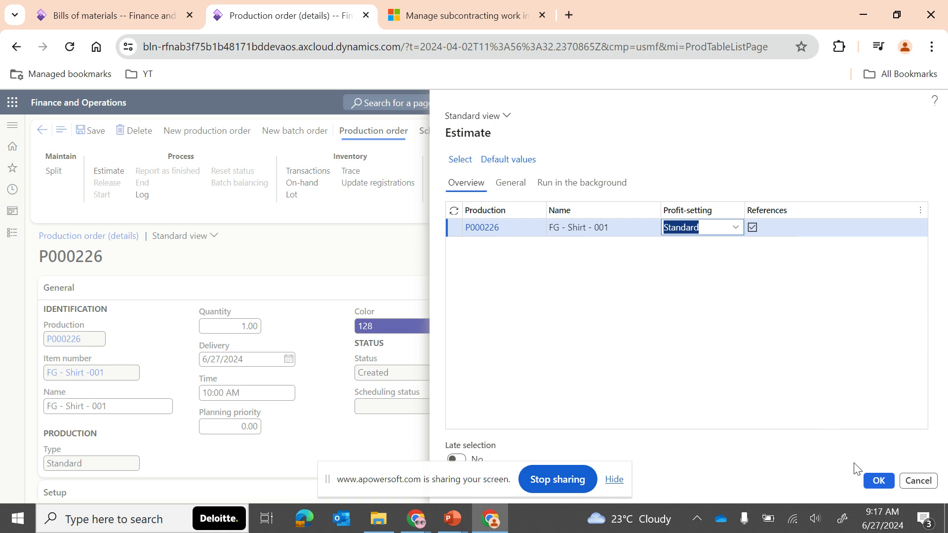
pyautogui.click(875, 481)
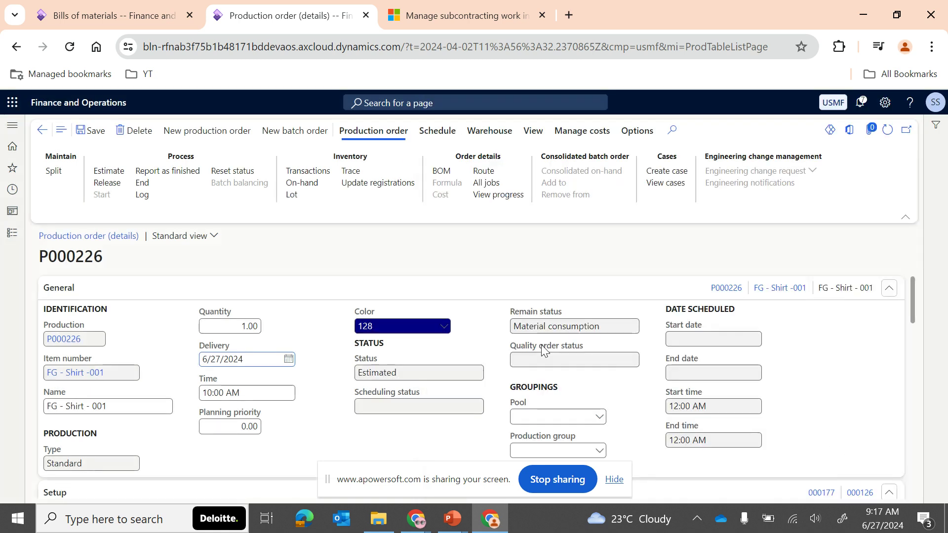
# Review the estimated order's details, then open its BOM and examine the lines' reference type, number and vendor account.
pyautogui.scroll(-2, 342, 353)
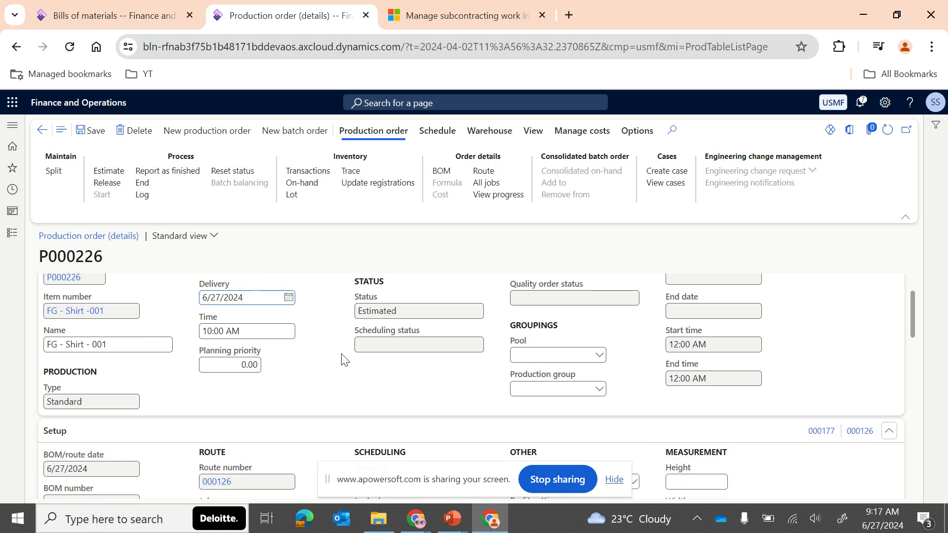
pyautogui.scroll(-2, 341, 359)
pyautogui.scroll(3, 314, 413)
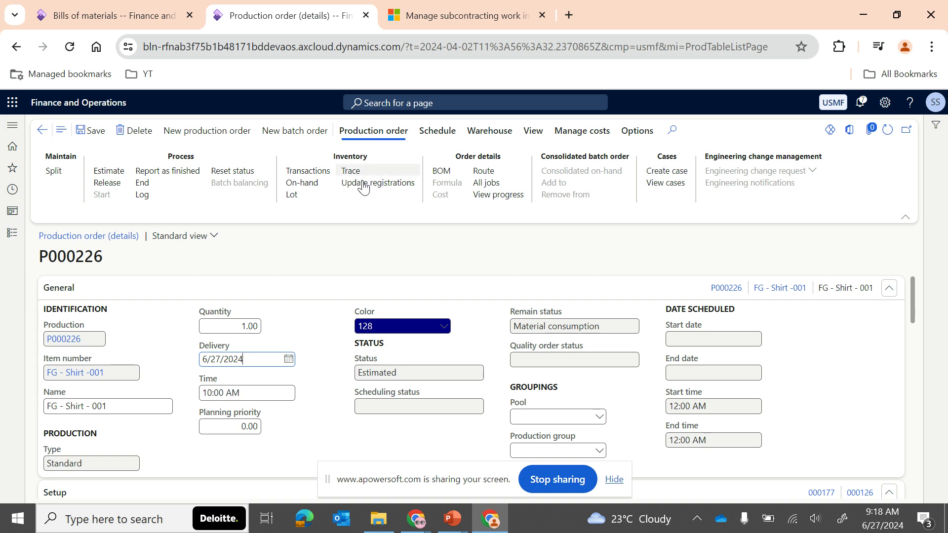
pyautogui.click(532, 139)
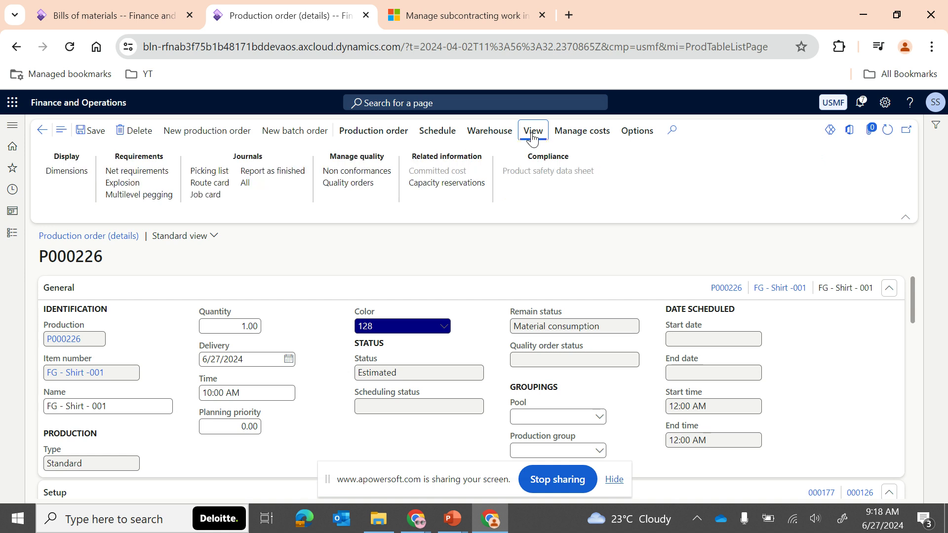
pyautogui.click(388, 139)
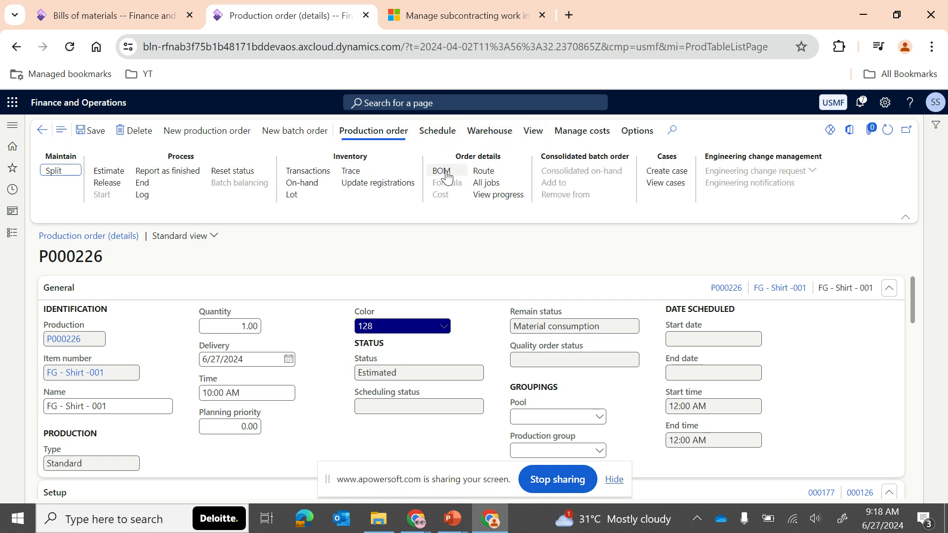
pyautogui.click(442, 171)
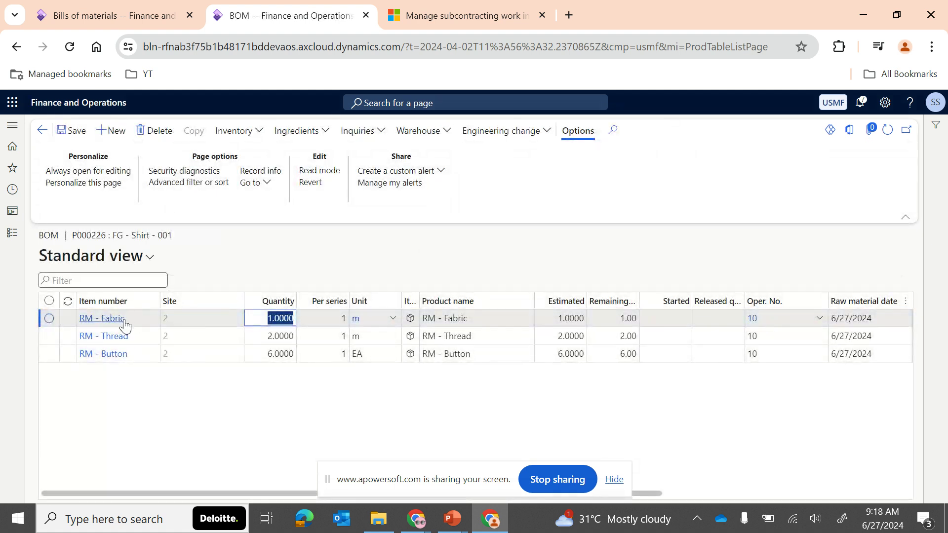
pyautogui.moveTo(135, 330)
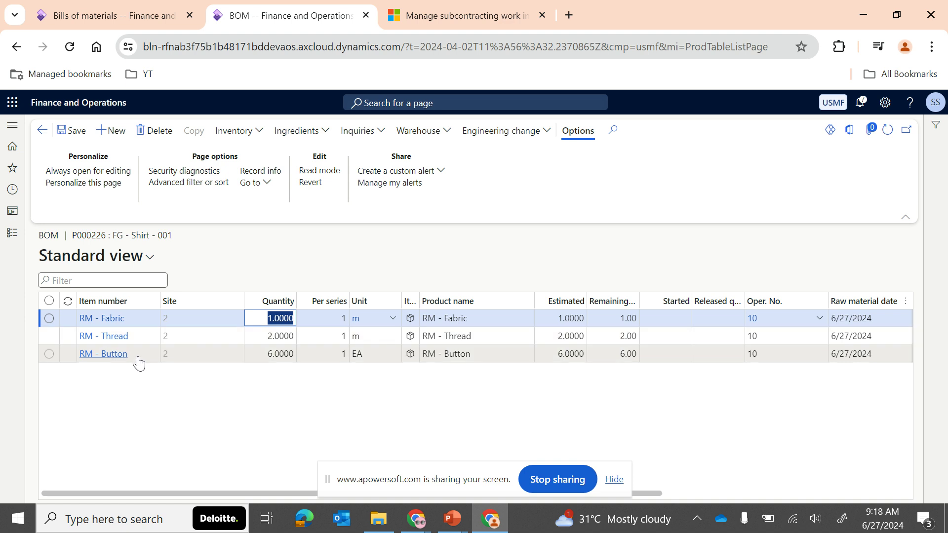
pyautogui.moveTo(138, 363)
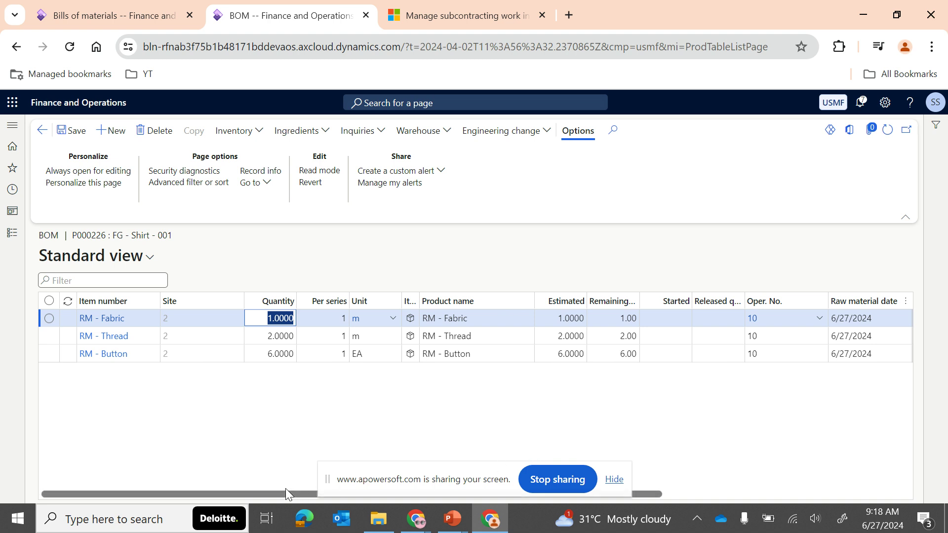
pyautogui.moveTo(161, 496); pyautogui.dragTo(415, 484)
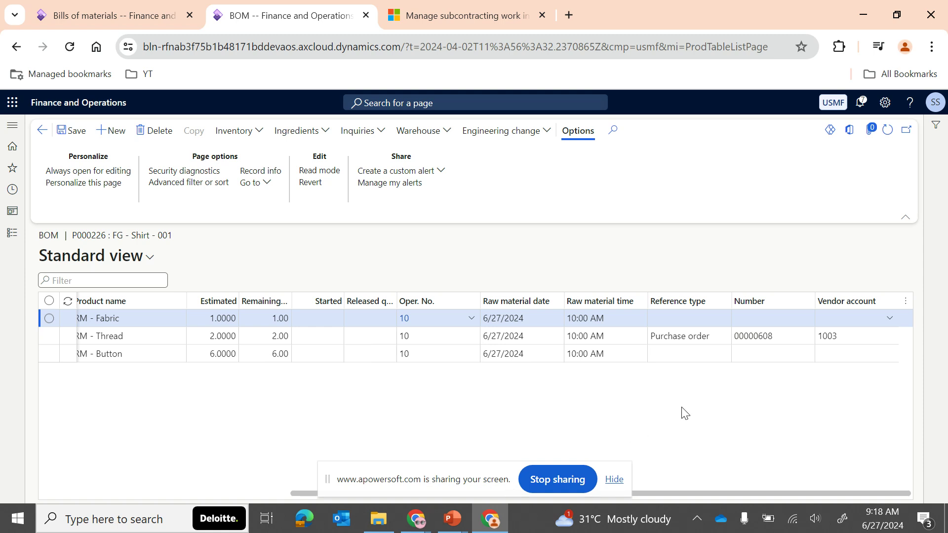
# Try to change the RM - Thread line's vendor account to Air Cargo Carrier.
pyautogui.click(644, 340)
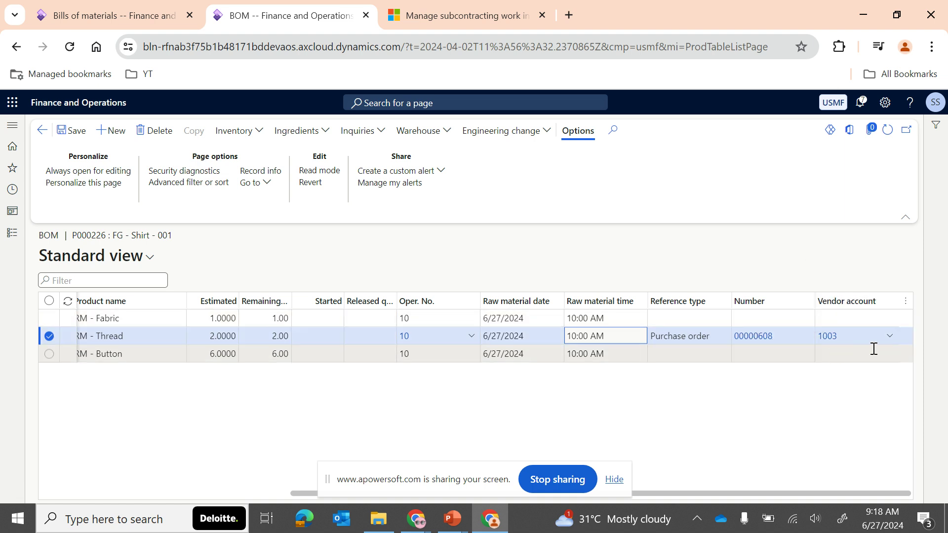
pyautogui.click(891, 341)
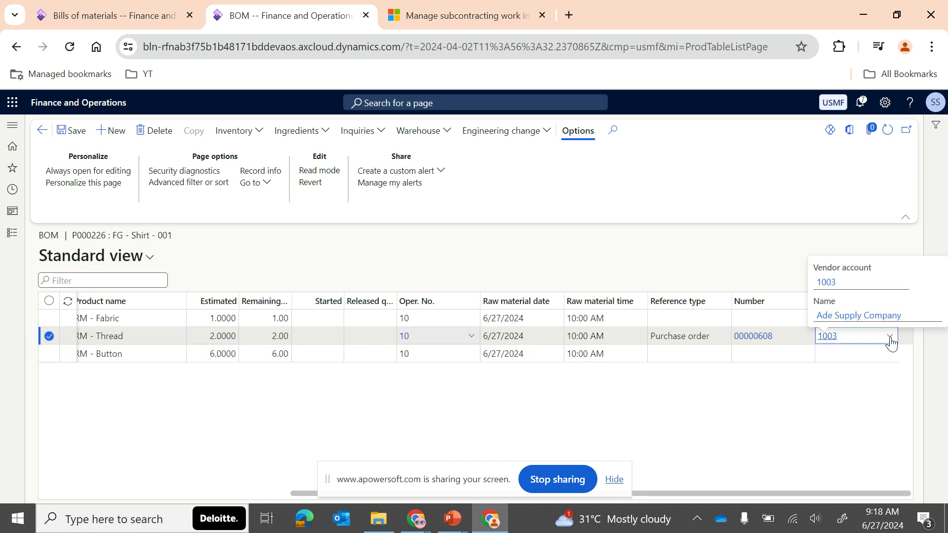
pyautogui.click(891, 341)
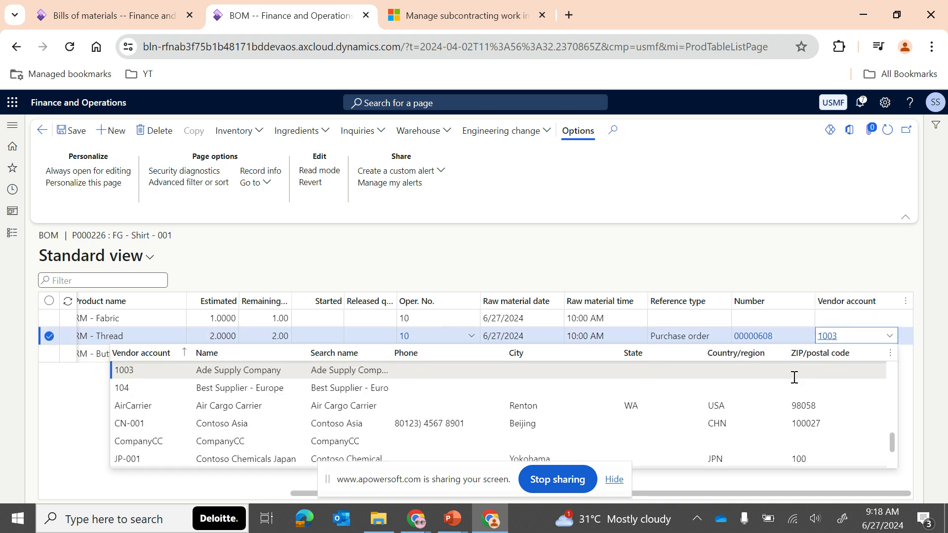
pyautogui.click(424, 406)
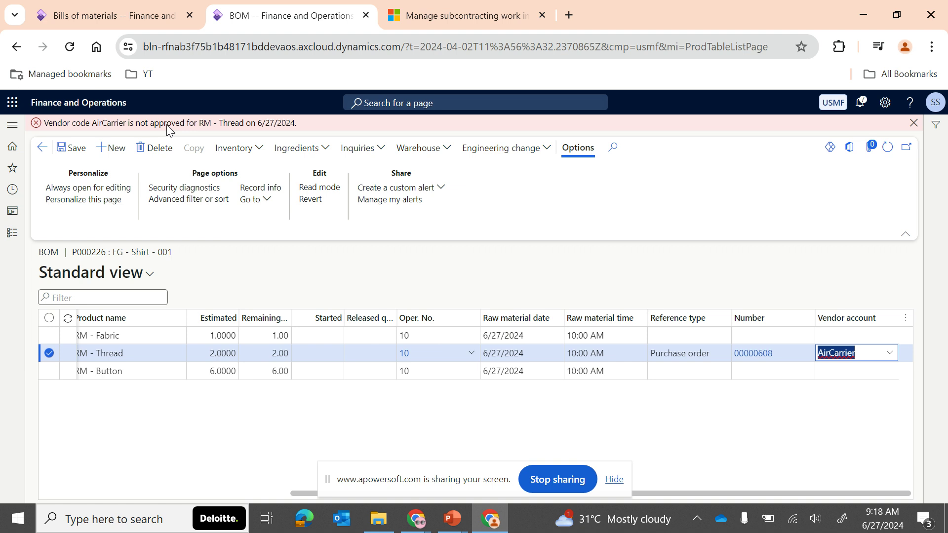
# Set the RM - Thread line's vendor account back to Ade Supply Company and dismiss the error message.
pyautogui.click(890, 355)
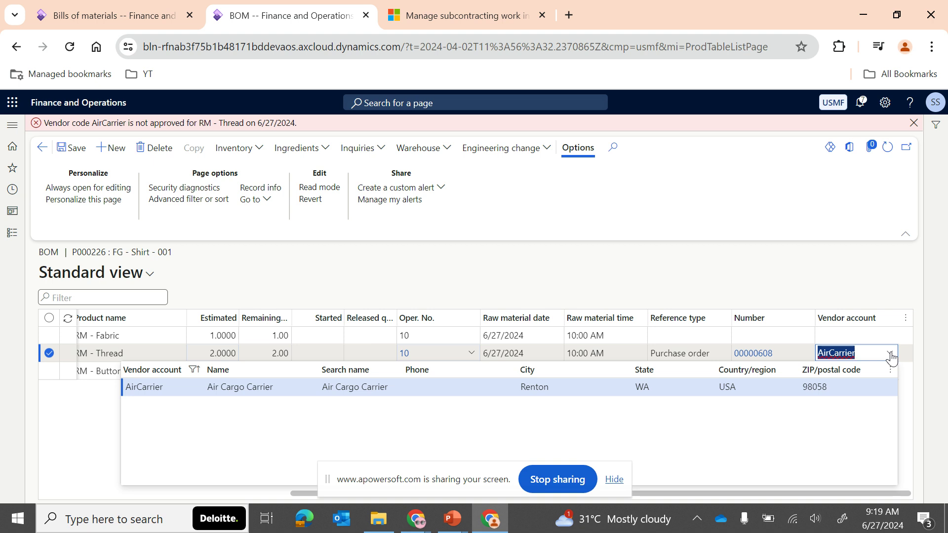
pyautogui.write('1003')
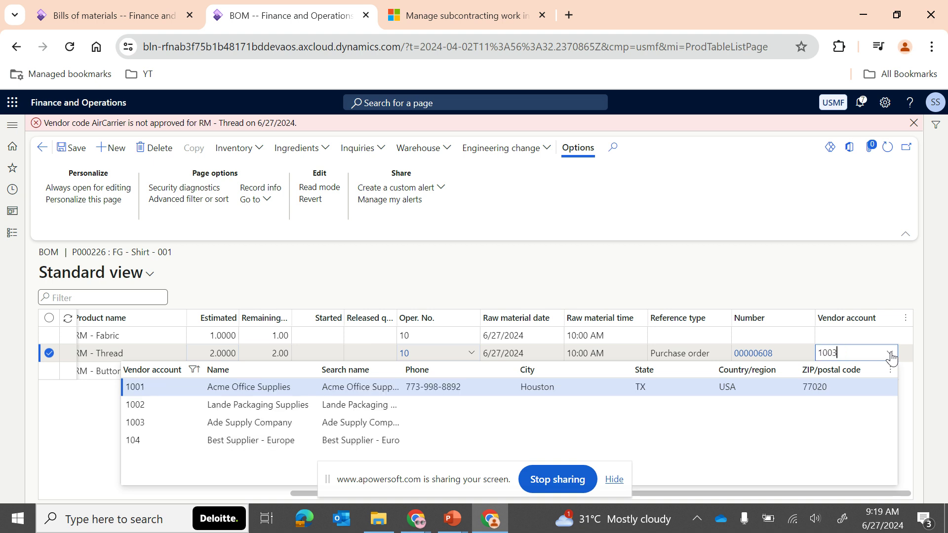
pyautogui.click(715, 387)
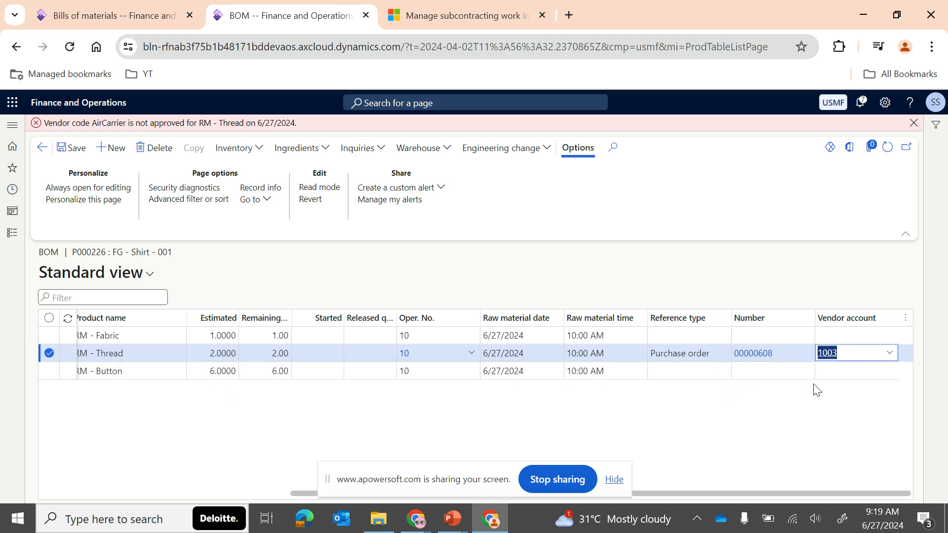
pyautogui.click(914, 123)
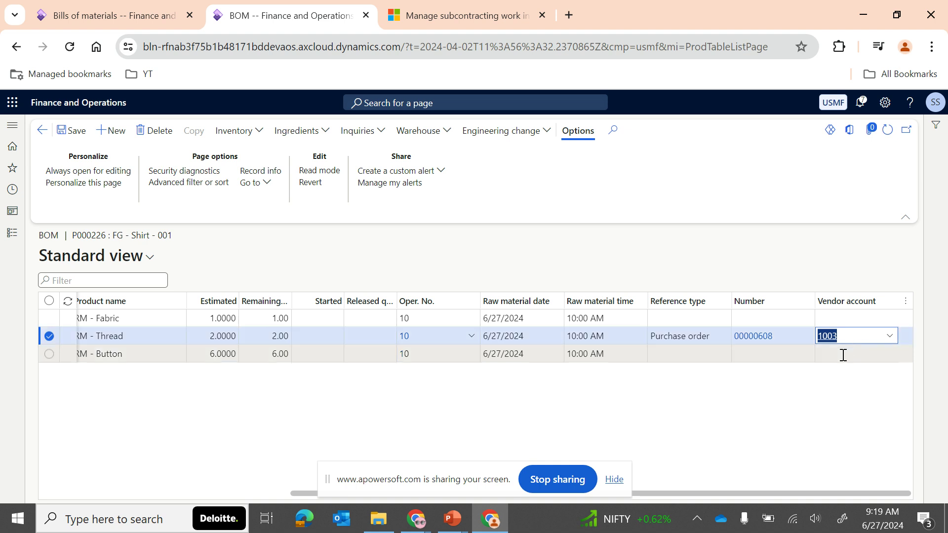
pyautogui.click(805, 388)
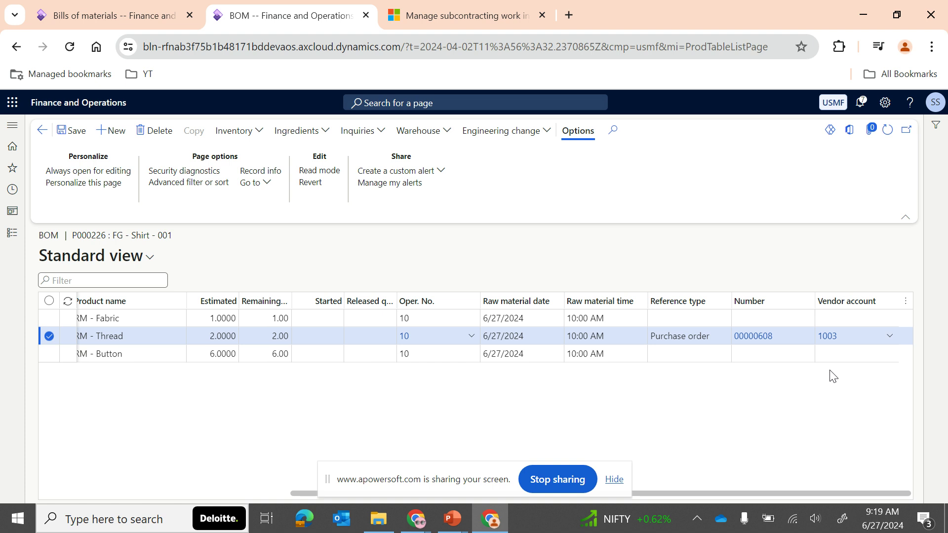
# Open the purchase order referenced by the RM - Thread BOM line and examine its order line's site, warehouse, quantity and unit price.
pyautogui.click(758, 341)
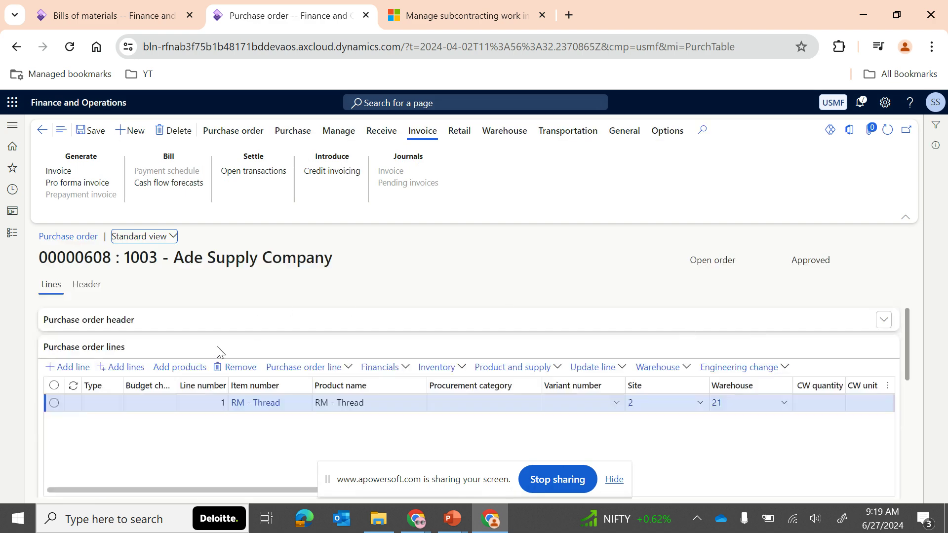
pyautogui.scroll(-5, 207, 432)
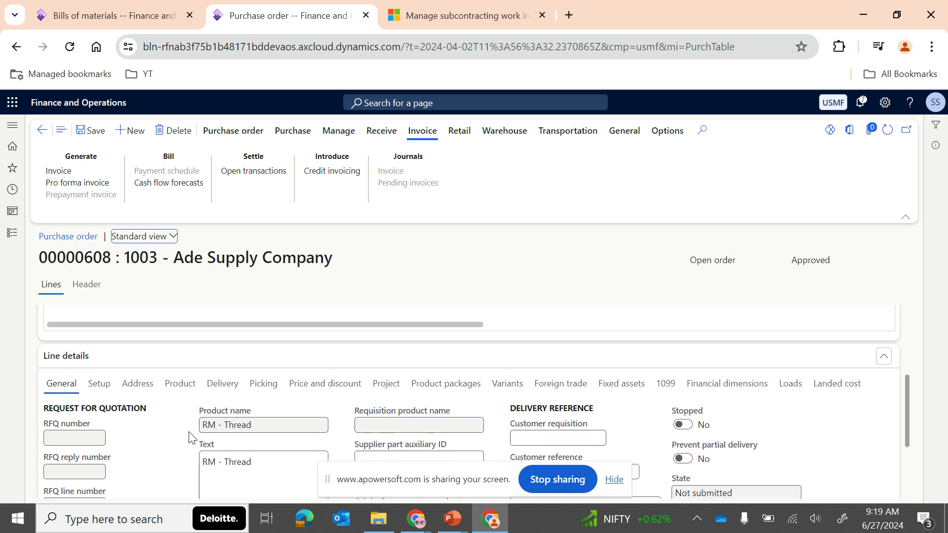
pyautogui.scroll(3, 192, 438)
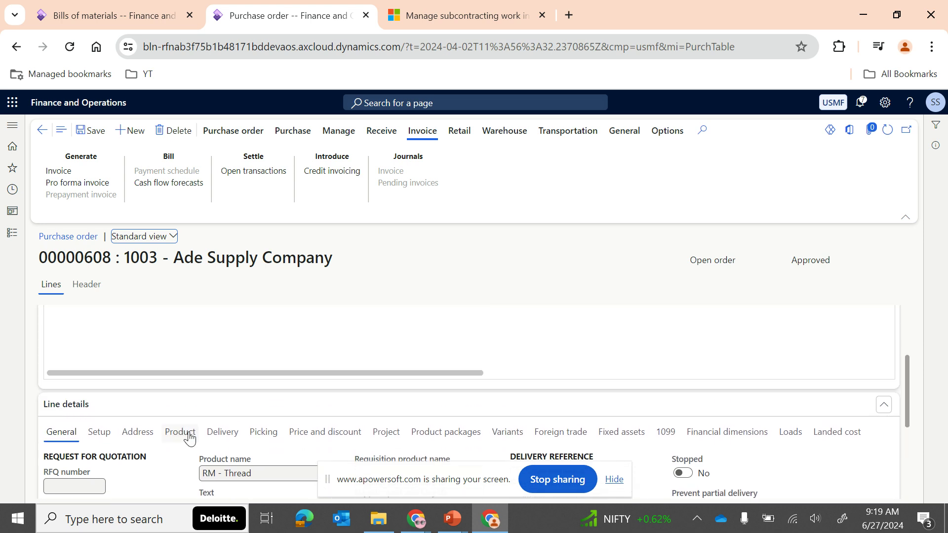
pyautogui.hscroll(5, 361, 436)
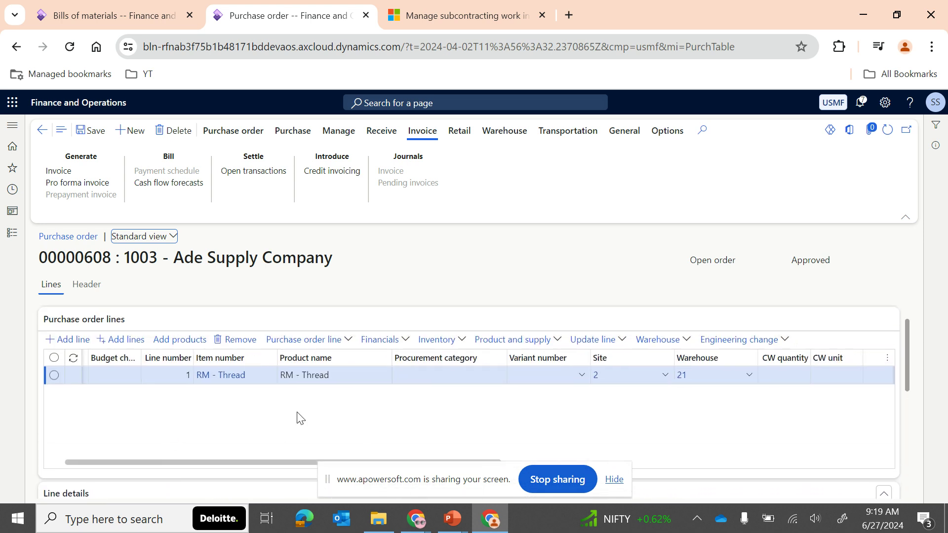
pyautogui.hscroll(3, 448, 423)
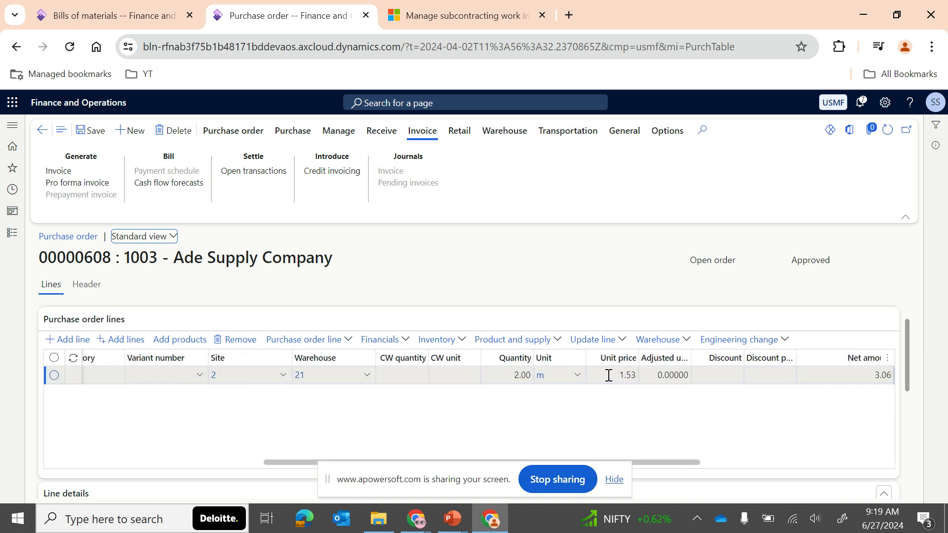
pyautogui.hscroll(-4, 560, 414)
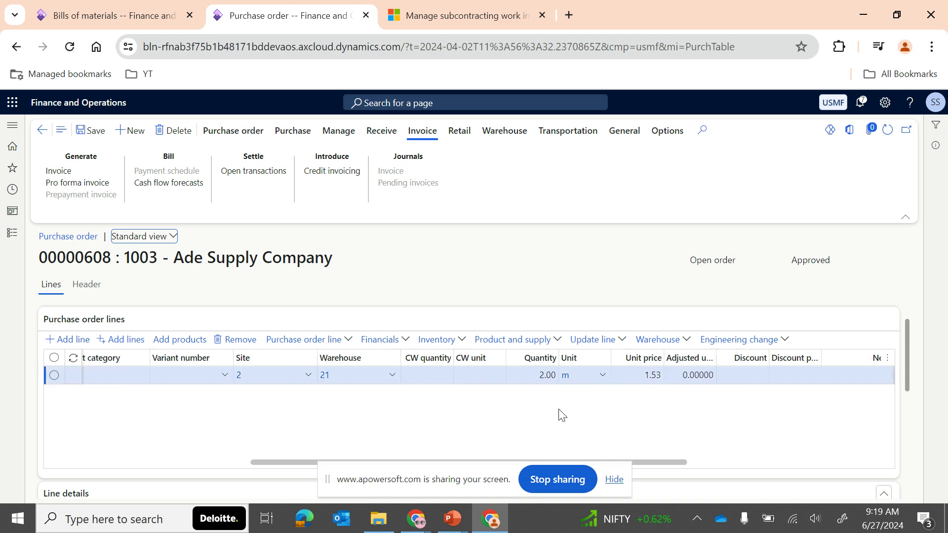
pyautogui.hscroll(-5, 561, 414)
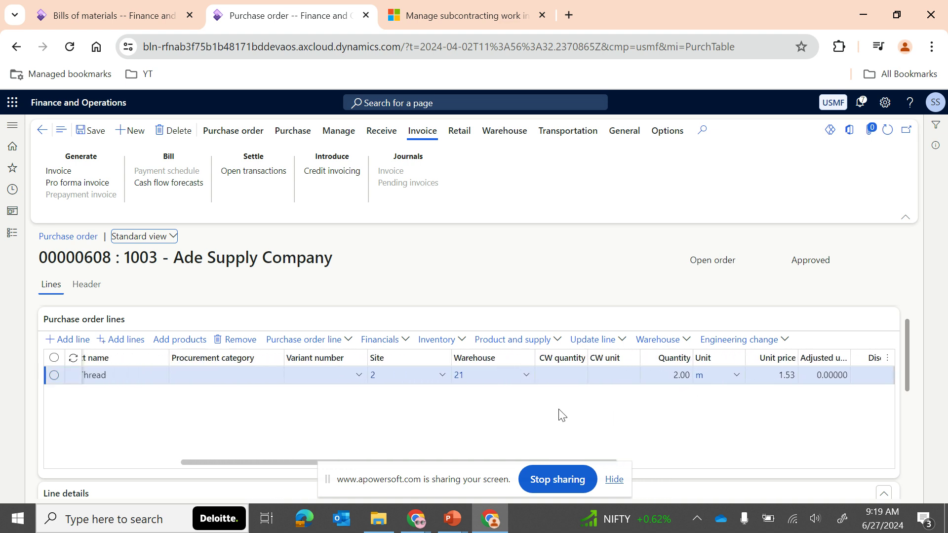
# Check the purchase price on the RM - Thread released product, then return to the purchase order and compare the line's unit price.
pyautogui.click(262, 377)
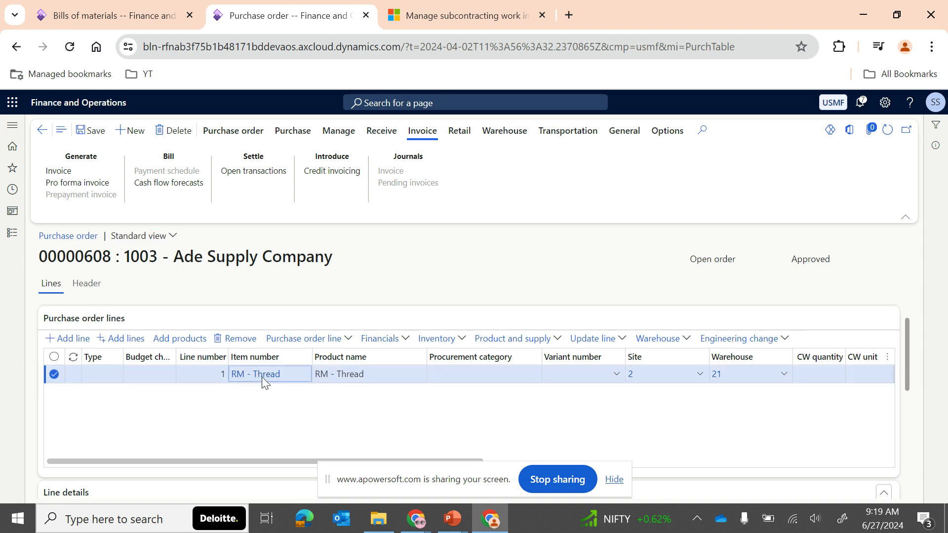
pyautogui.click(262, 377)
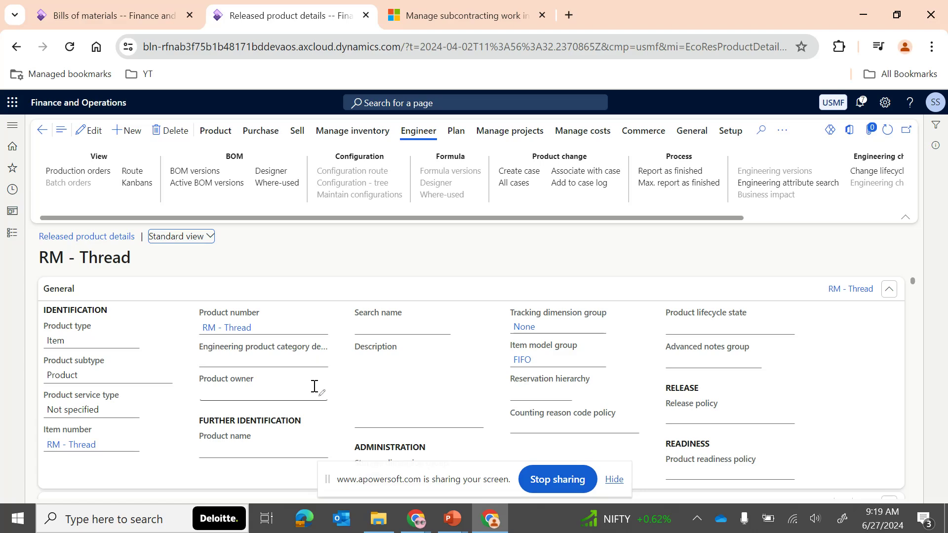
pyautogui.scroll(-5, 312, 390)
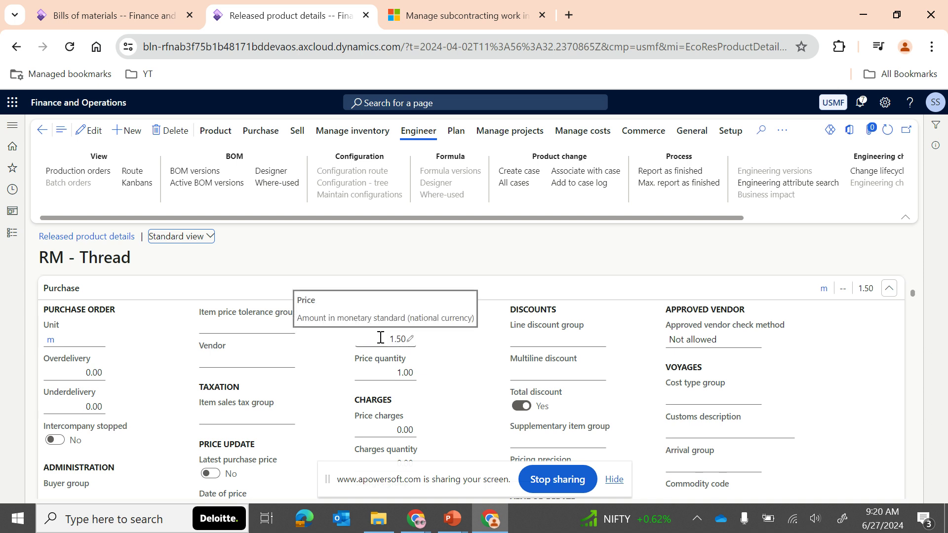
pyautogui.click(408, 340)
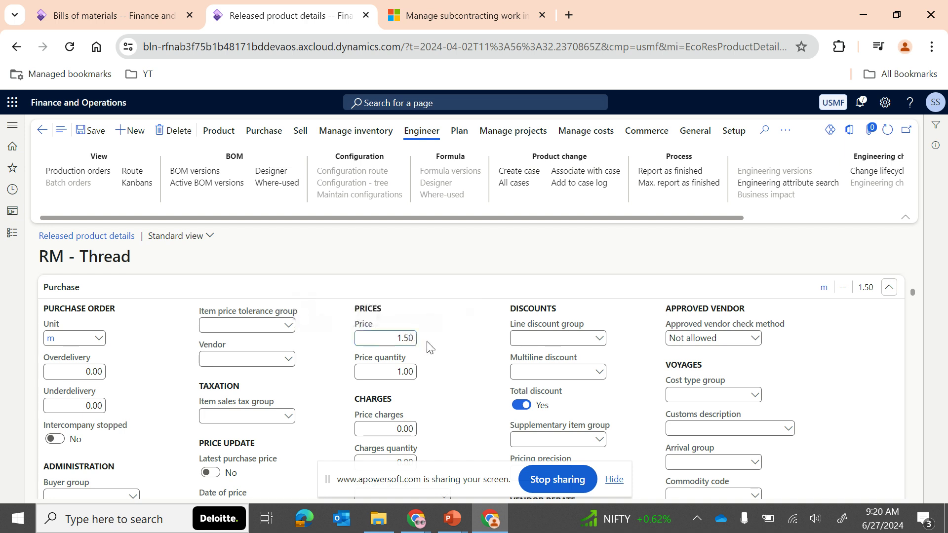
pyautogui.click(43, 133)
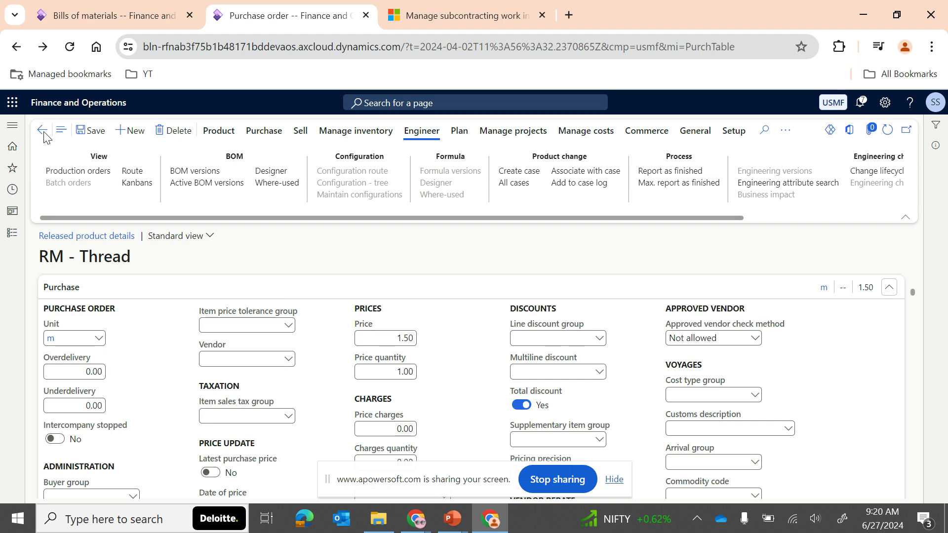
pyautogui.click(921, 483)
pyautogui.hscroll(5, 565, 423)
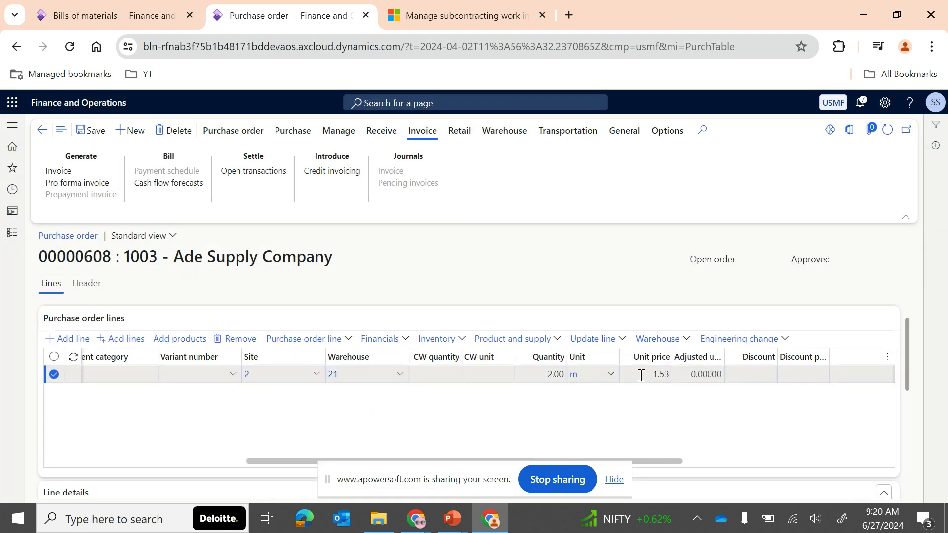
# Return to the FG - Shirt -001 production order and open its calculation details.
pyautogui.click(43, 131)
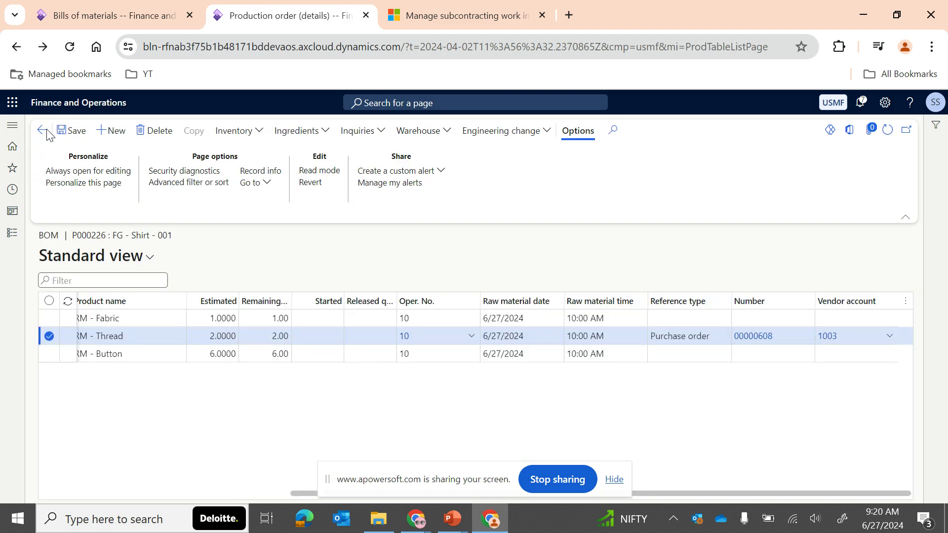
pyautogui.click(44, 130)
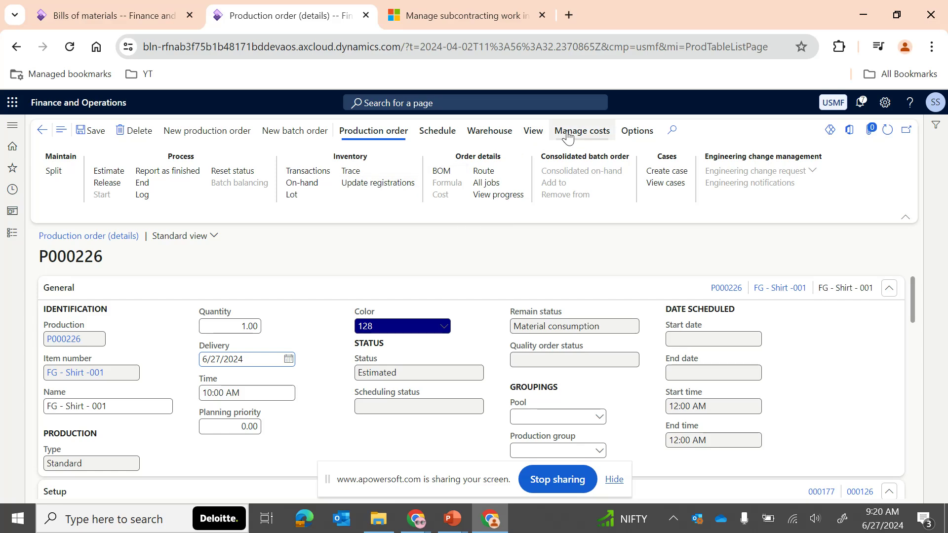
pyautogui.click(581, 132)
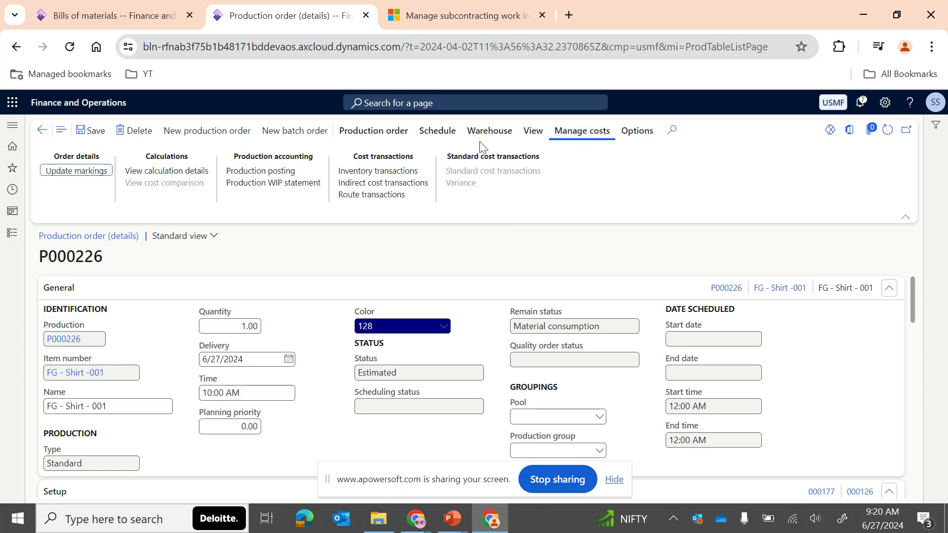
pyautogui.click(164, 171)
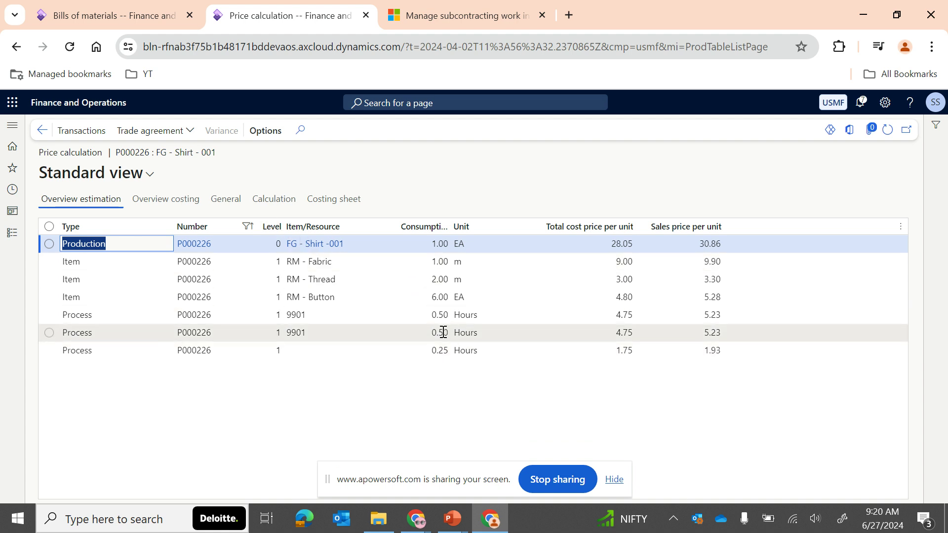
# Examine the costing overview's RM - Thread line, widening the estimated consumption, realized consumption and estimated cost amount columns.
pyautogui.click(198, 201)
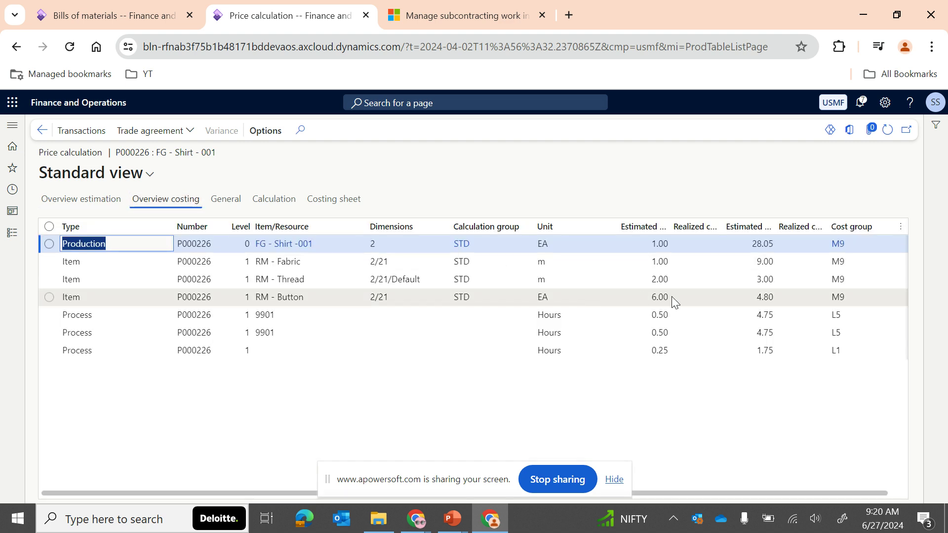
pyautogui.click(545, 281)
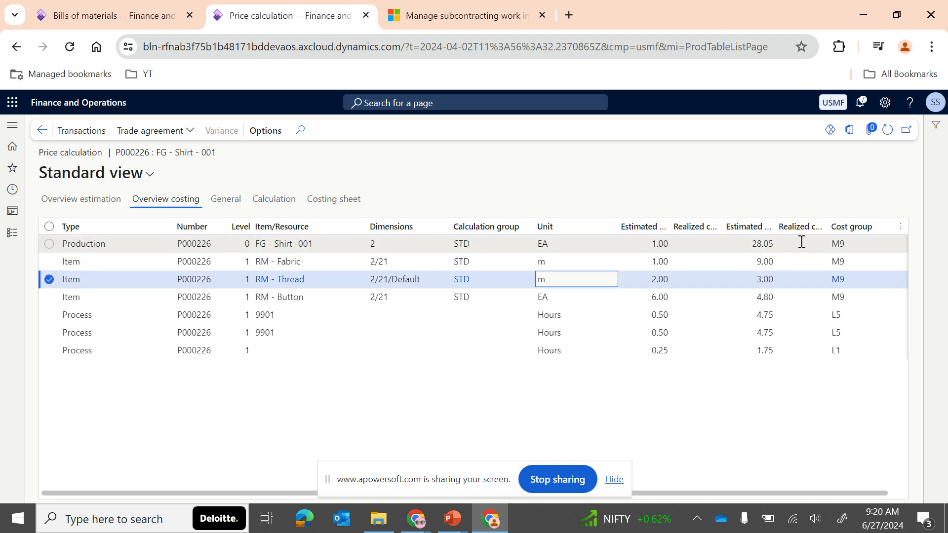
pyautogui.moveTo(773, 224); pyautogui.dragTo(798, 224)
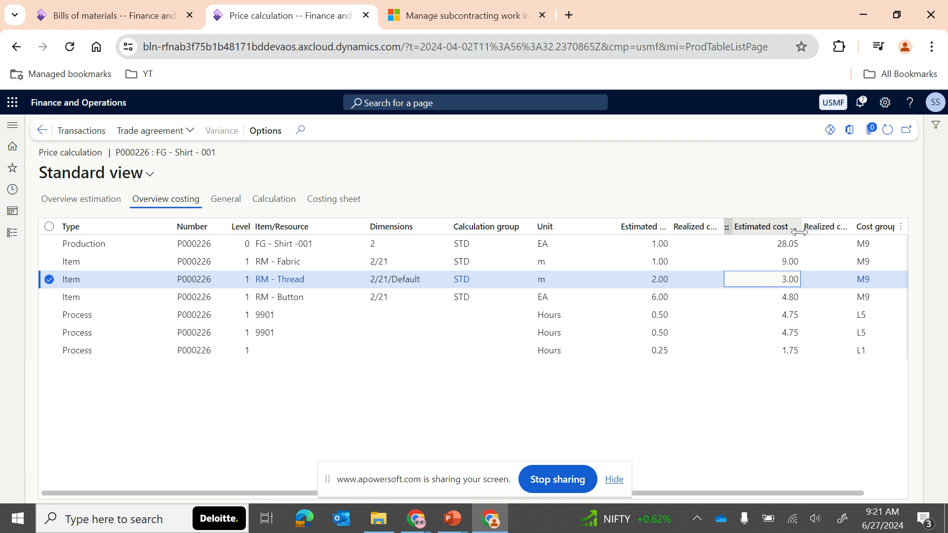
pyautogui.moveTo(722, 227); pyautogui.dragTo(746, 227)
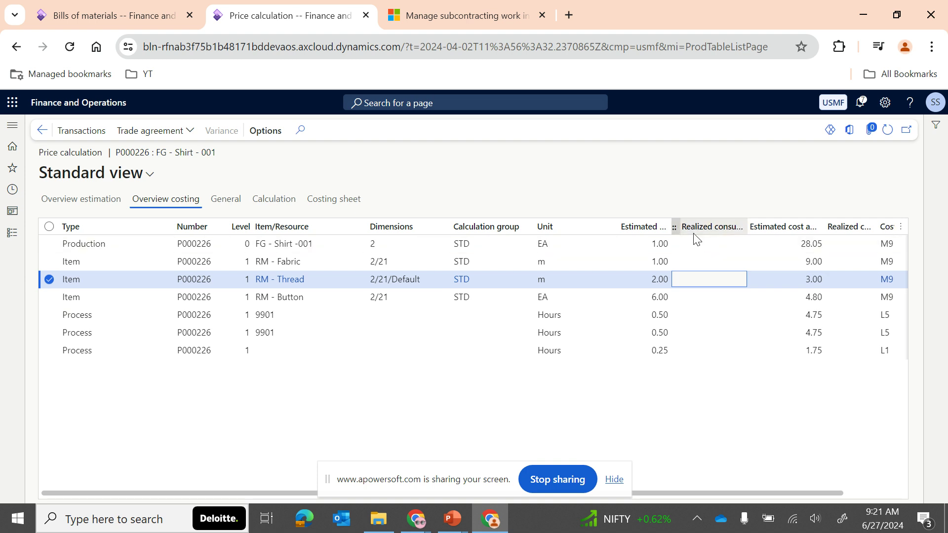
pyautogui.moveTo(669, 226); pyautogui.dragTo(687, 227)
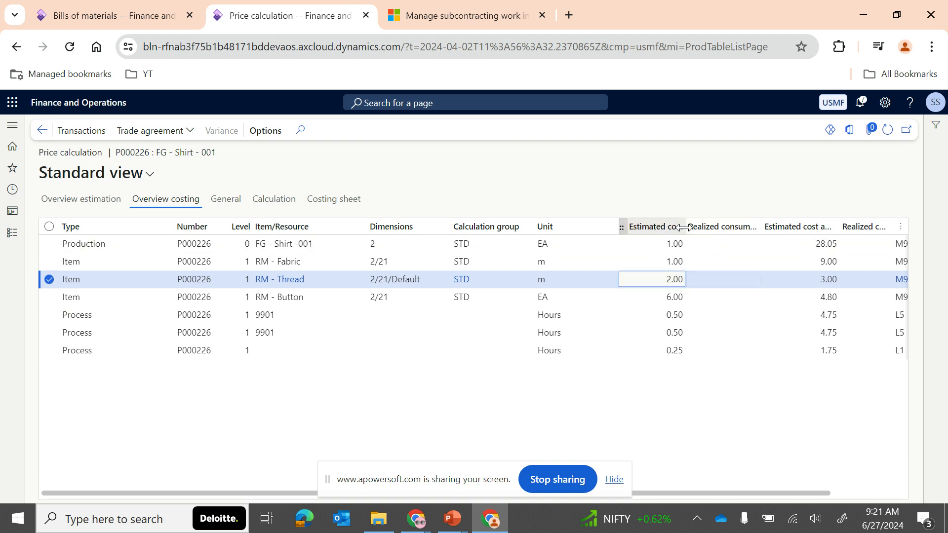
# Close the price calculation and switch to the PowerPoint slide show to review the Subcontracting an item process.
pyautogui.click(42, 131)
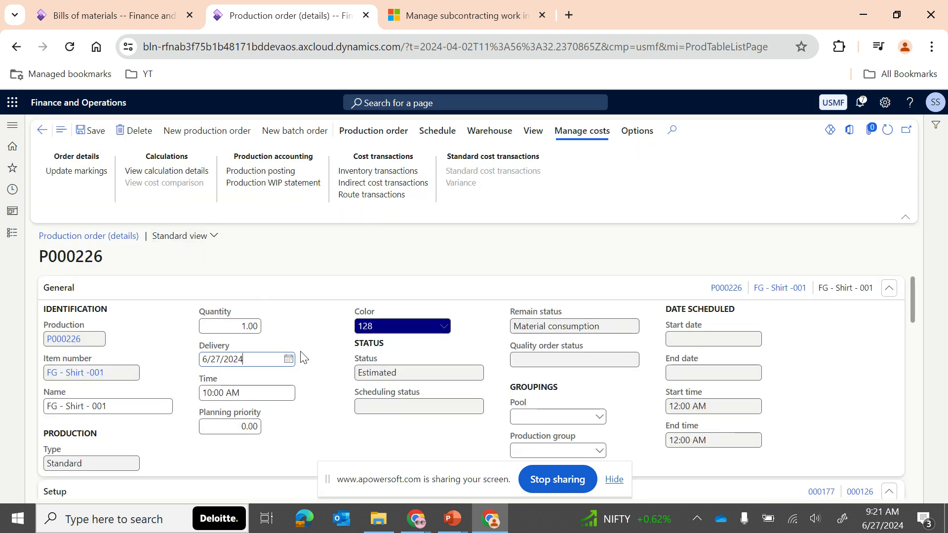
pyautogui.moveTo(452, 518)
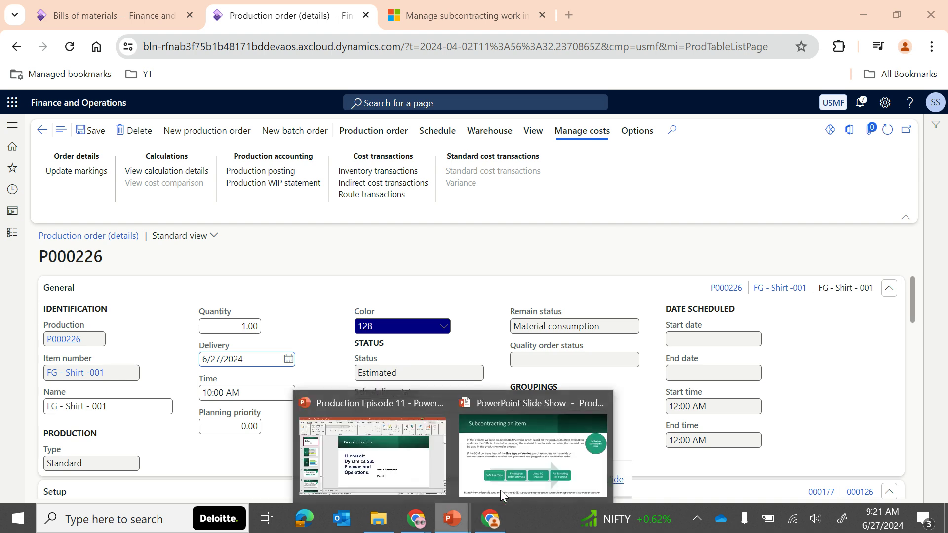
pyautogui.click(509, 481)
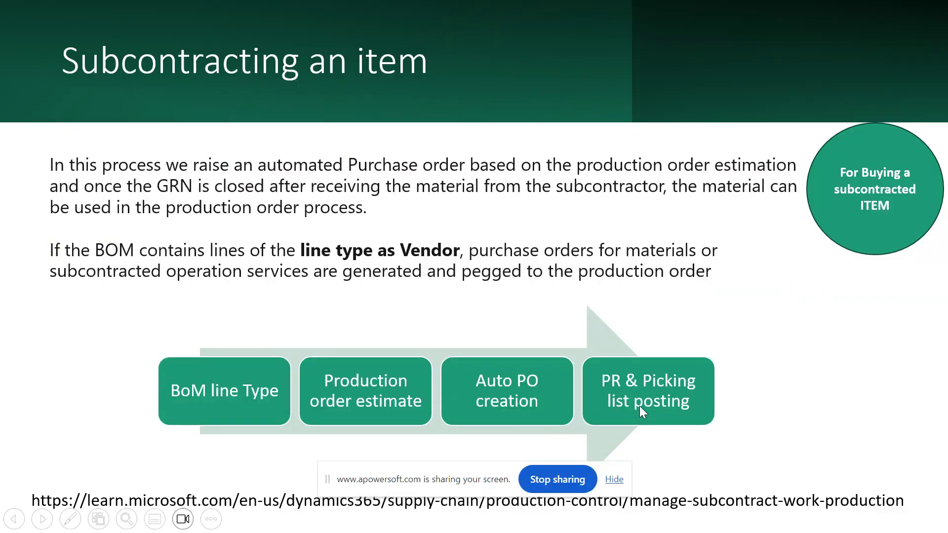
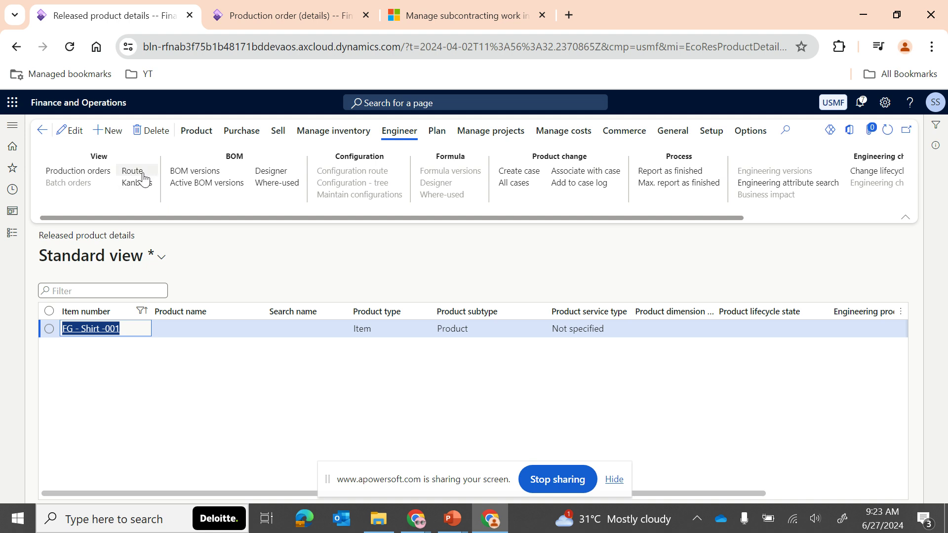
# Open the route of released product FG - Shirt -001 and review its Printing, Sewing and Packing operations.
pyautogui.click(183, 329)
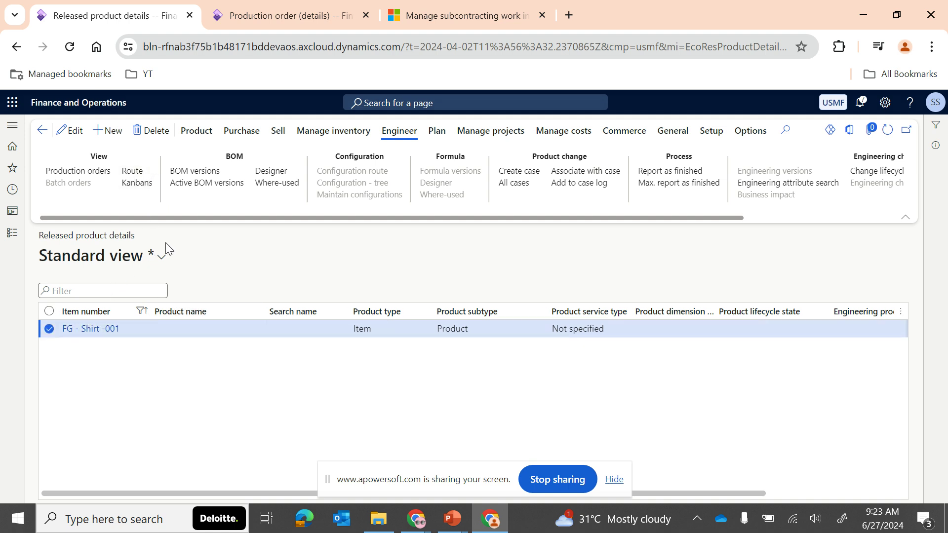
pyautogui.click(132, 172)
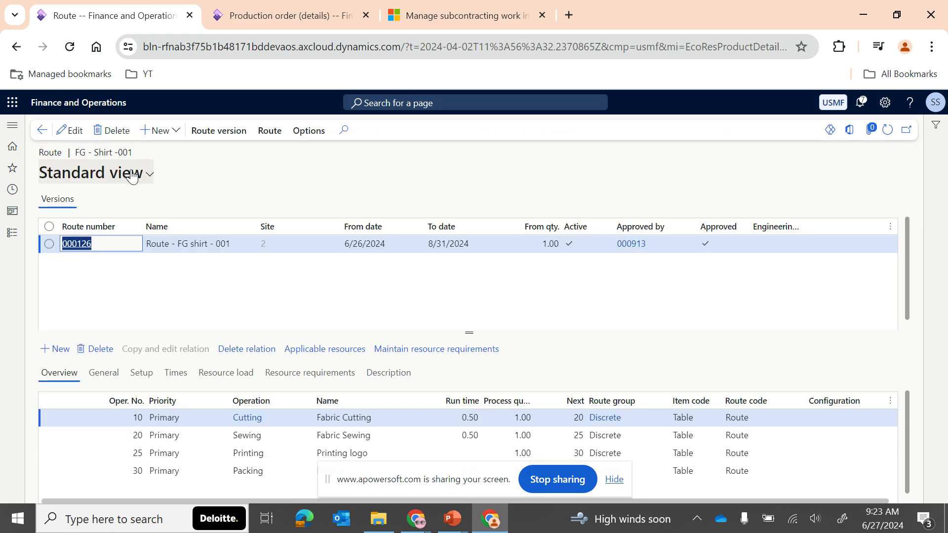
pyautogui.click(288, 449)
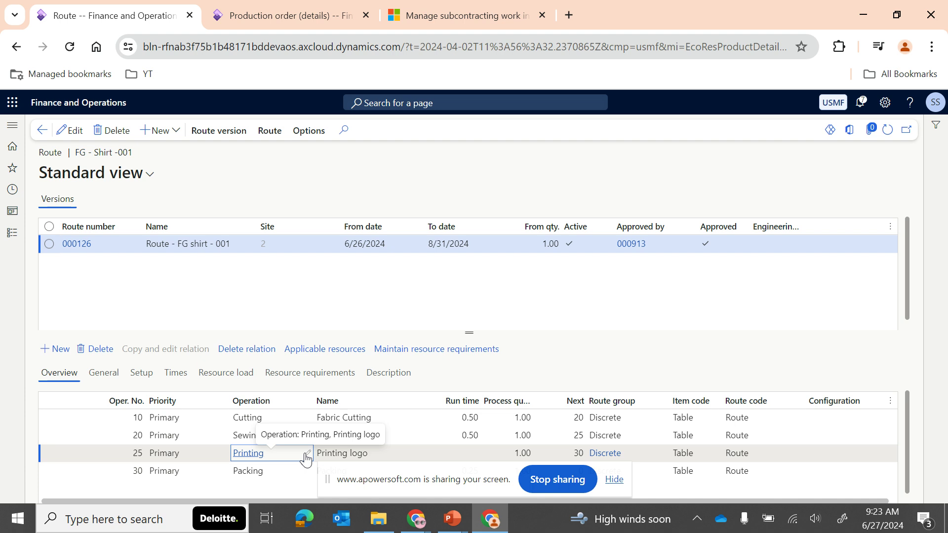
pyautogui.click(247, 436)
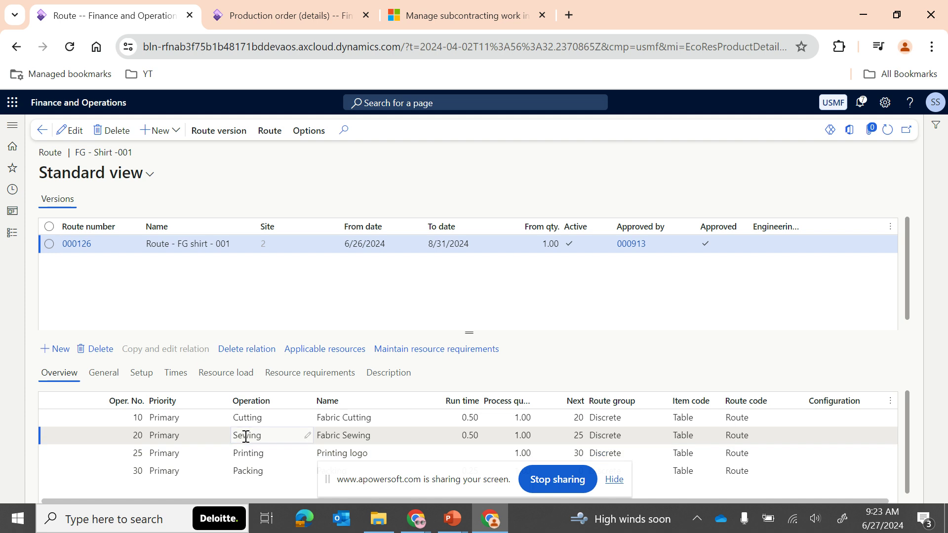
pyautogui.click(277, 453)
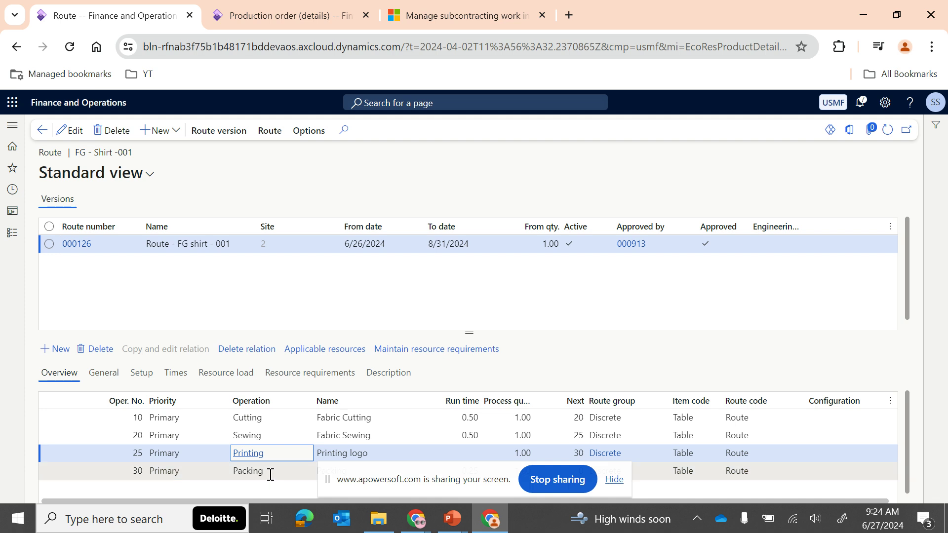
pyautogui.click(271, 475)
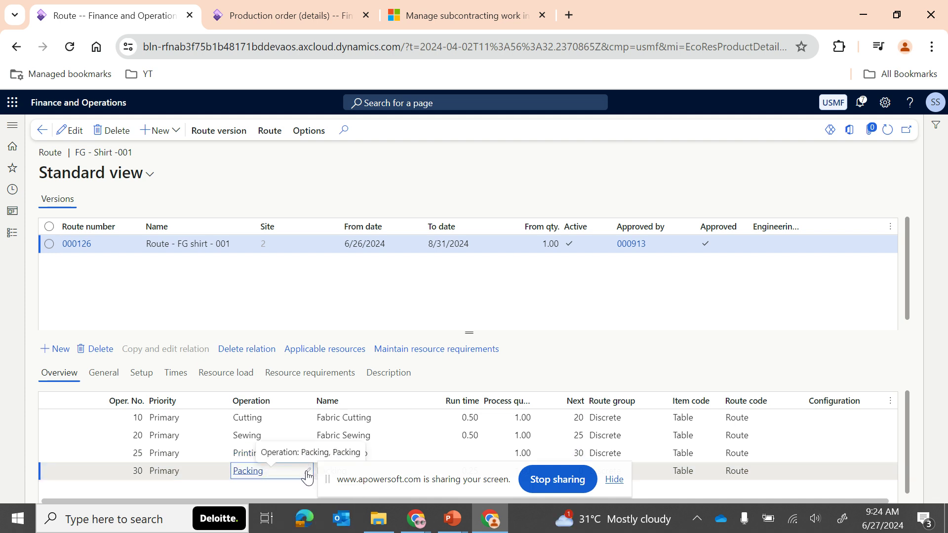
# View the Packing operation's general details, then return to the operations overview and select the Printing operation.
pyautogui.click(113, 381)
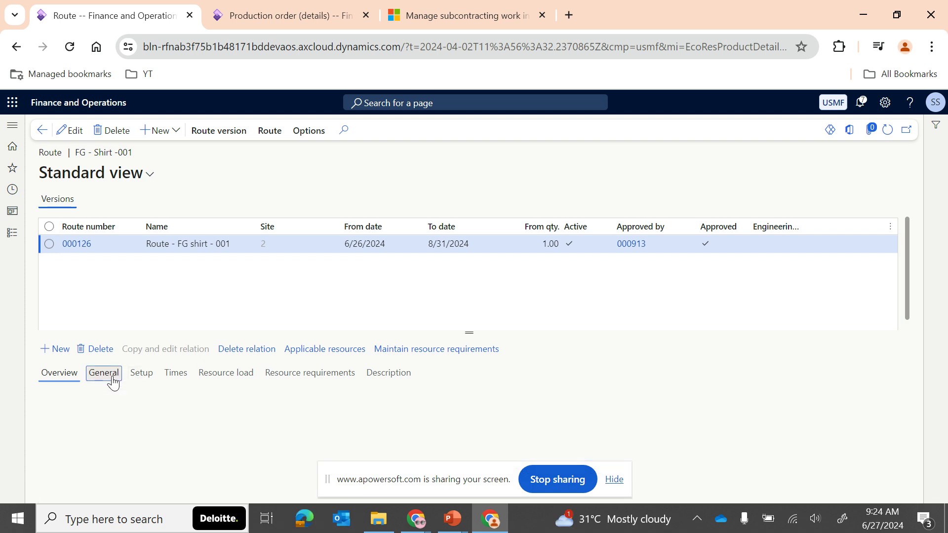
pyautogui.click(78, 378)
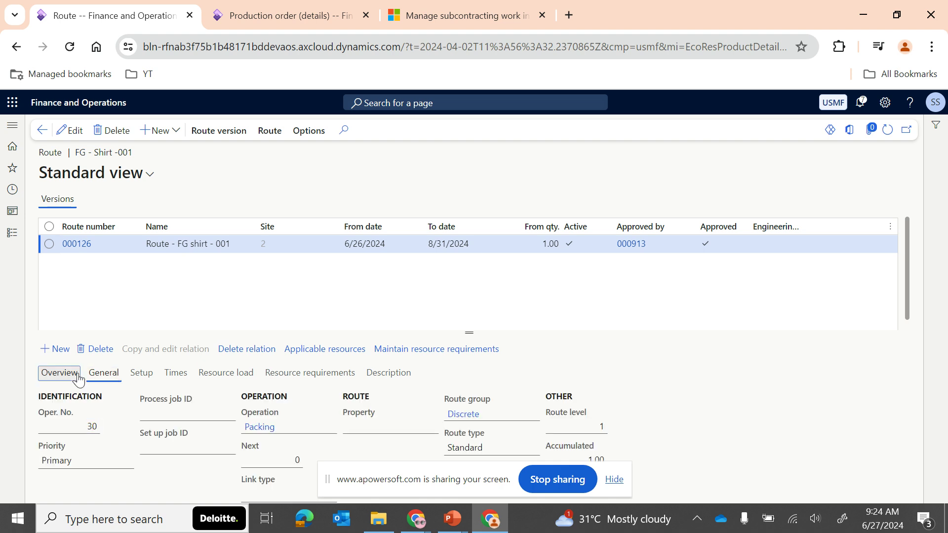
pyautogui.click(290, 451)
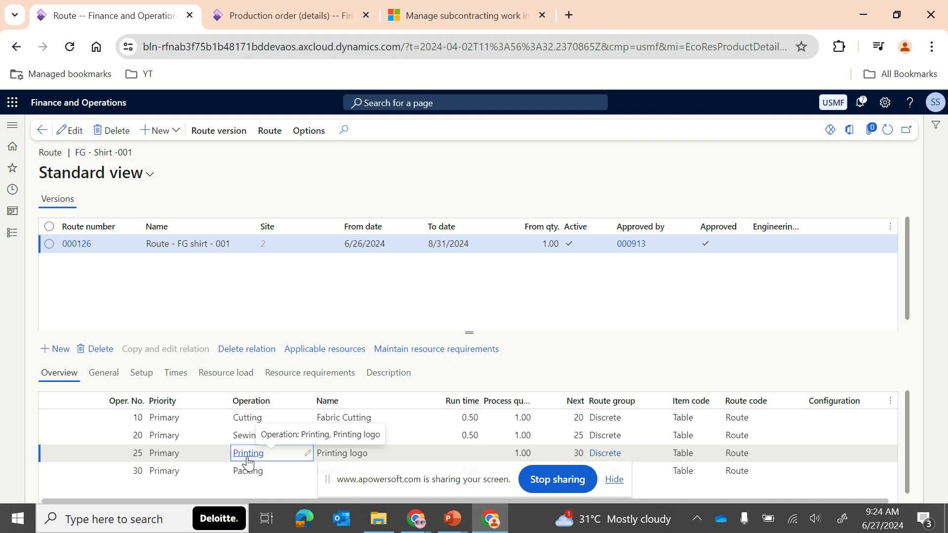
# Review the Printing operation's general details with its route type and its resource requirements, then return to the operations overview.
pyautogui.click(105, 378)
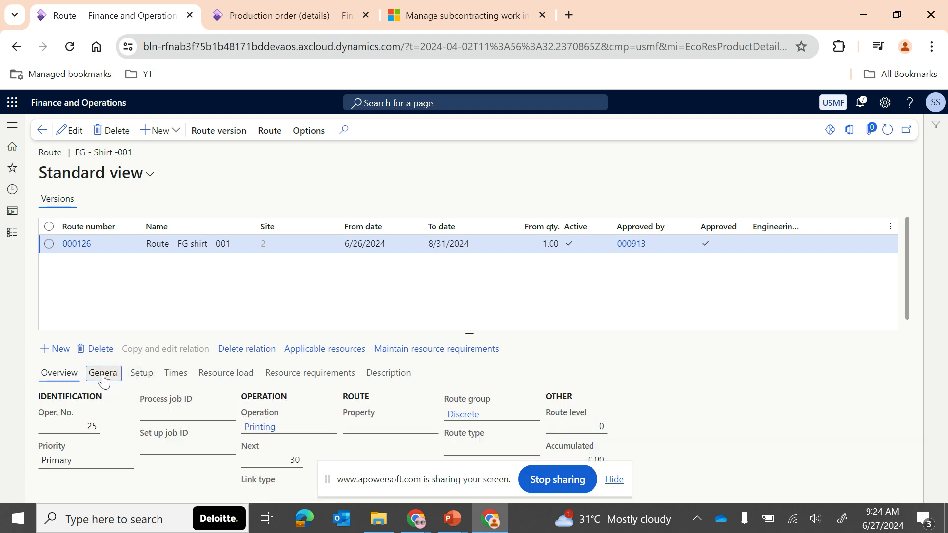
pyautogui.click(536, 449)
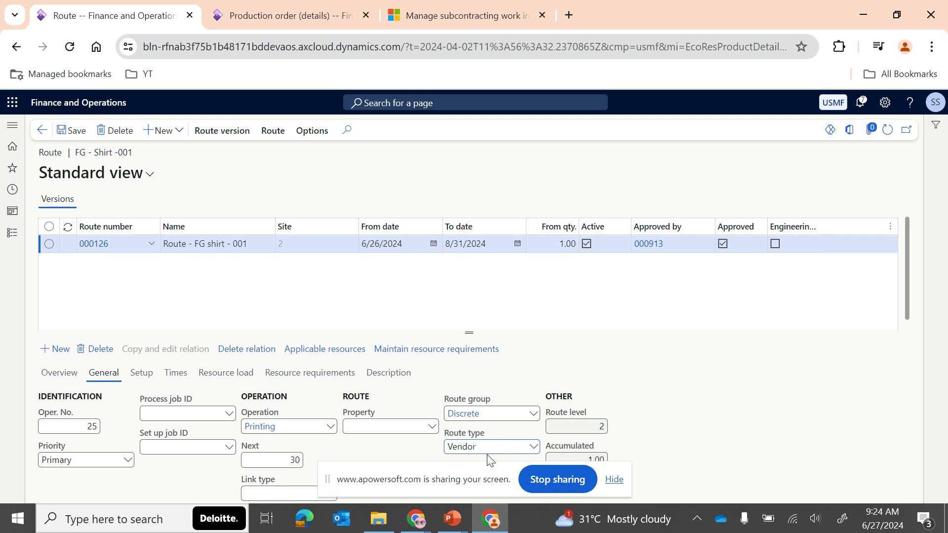
pyautogui.click(71, 377)
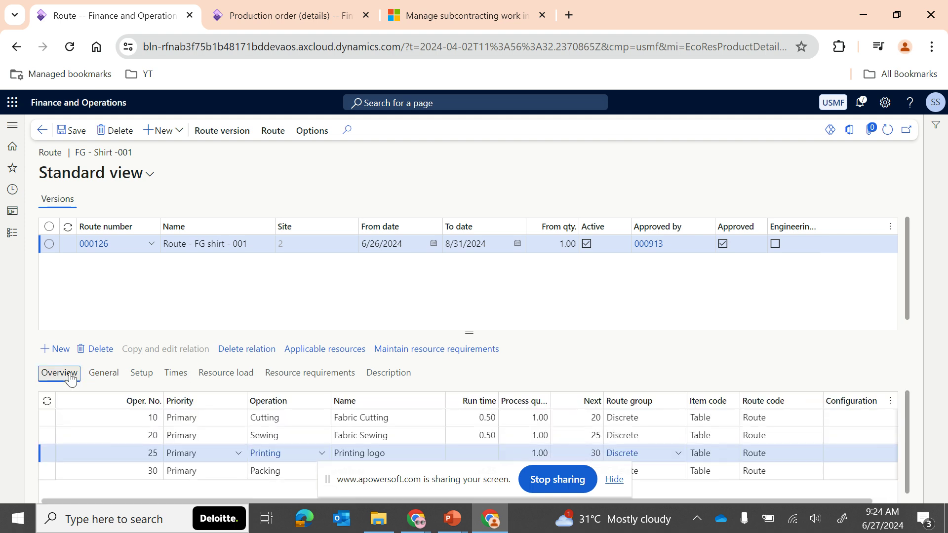
pyautogui.click(286, 374)
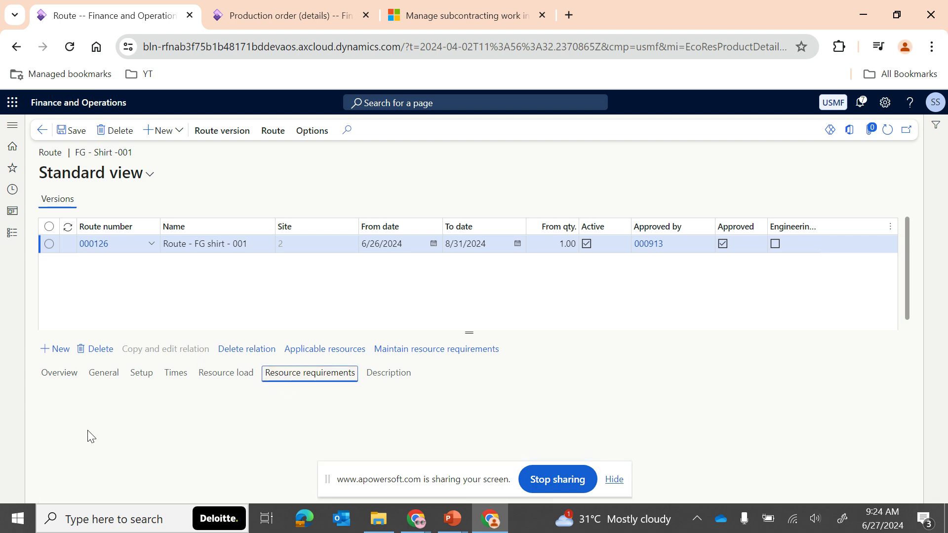
pyautogui.click(73, 378)
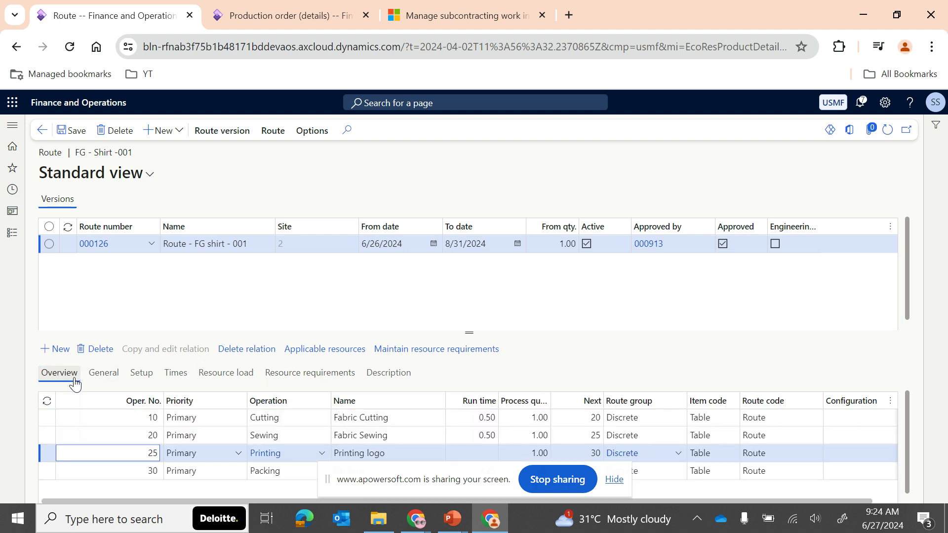
# Switch to the PowerPoint slide show, look through the slides around Subcontracting an Operation, then return to Finance and Operations.
pyautogui.click(13, 233)
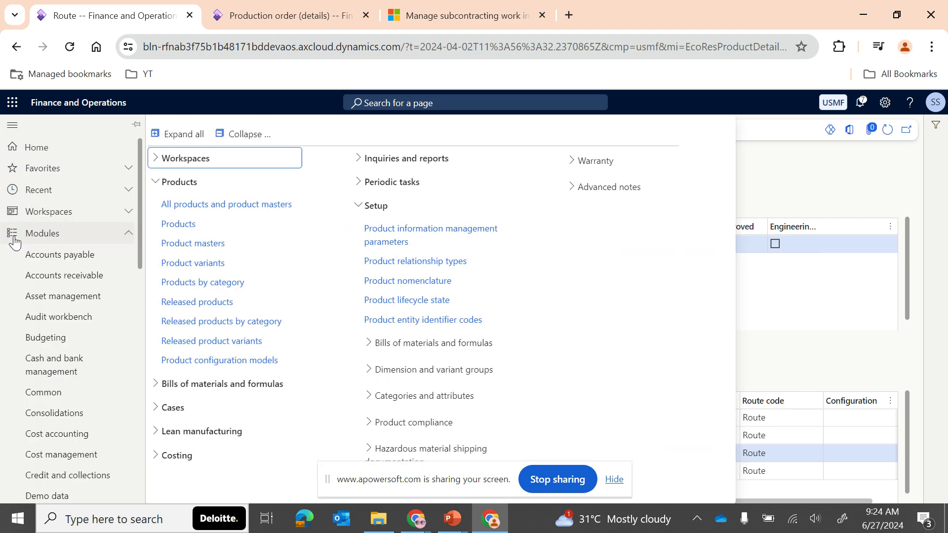
pyautogui.click(449, 519)
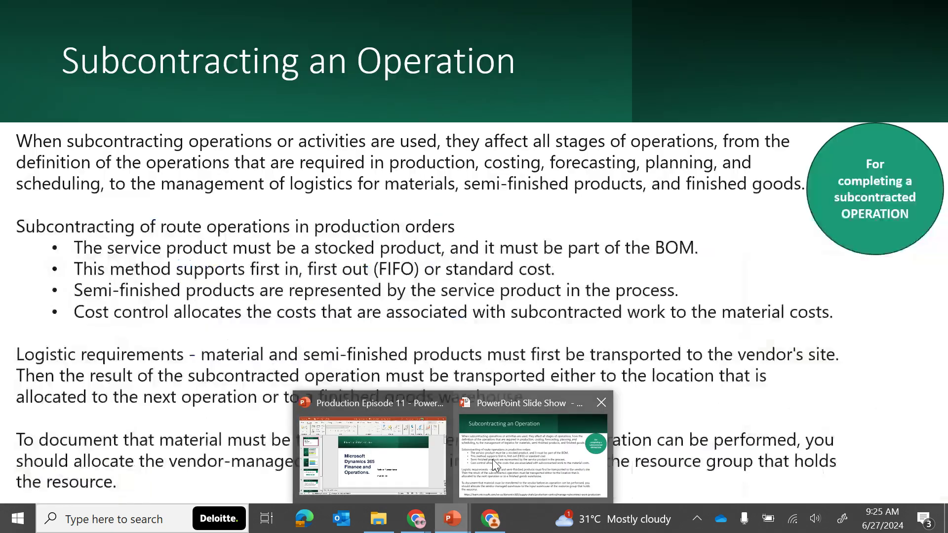
pyautogui.click(492, 459)
pyautogui.press('Right')
pyautogui.press('Right')
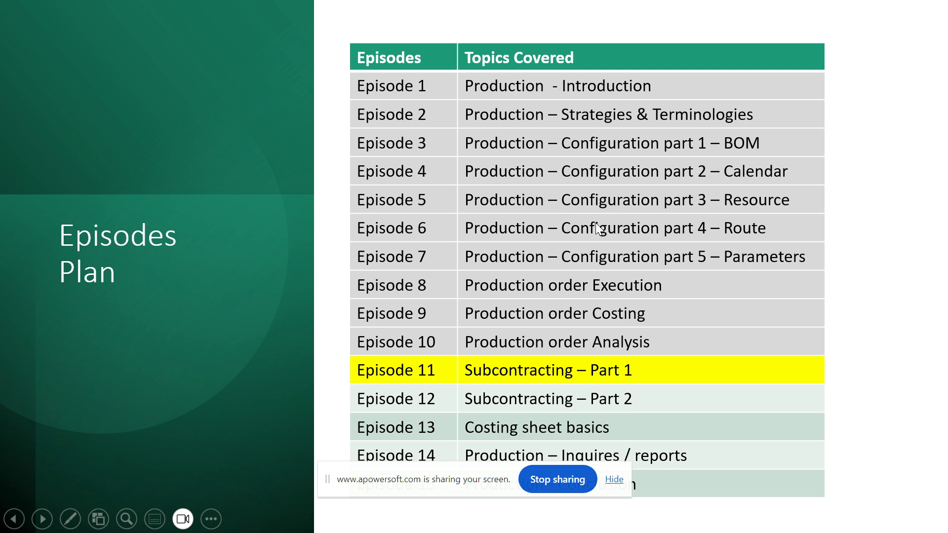
pyautogui.press('Right')
pyautogui.press('Right')
pyautogui.hotkey('alt', 'Tab')
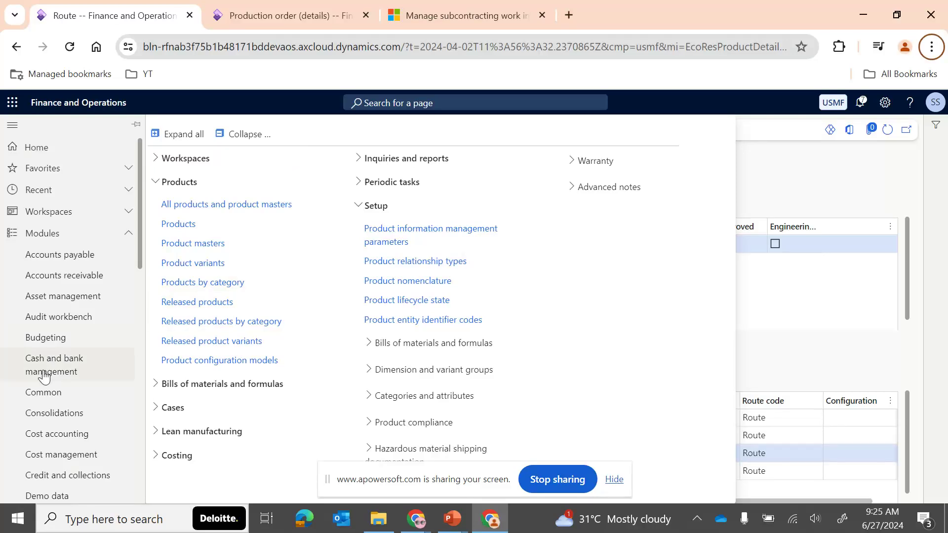
# Open the Resources page of Production control and check the Type setting of the first resource.
pyautogui.scroll(-1, 41, 447)
pyautogui.scroll(-7, 42, 447)
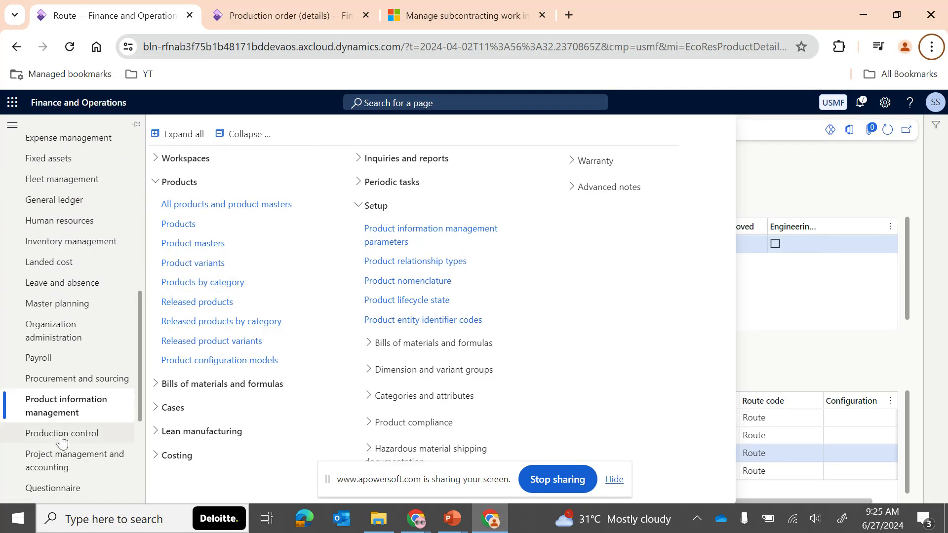
pyautogui.click(66, 438)
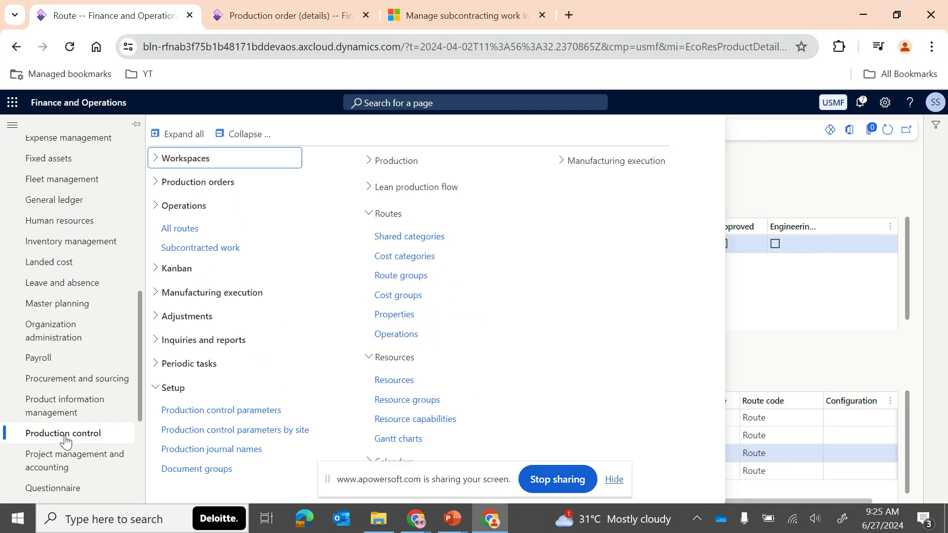
pyautogui.click(391, 382)
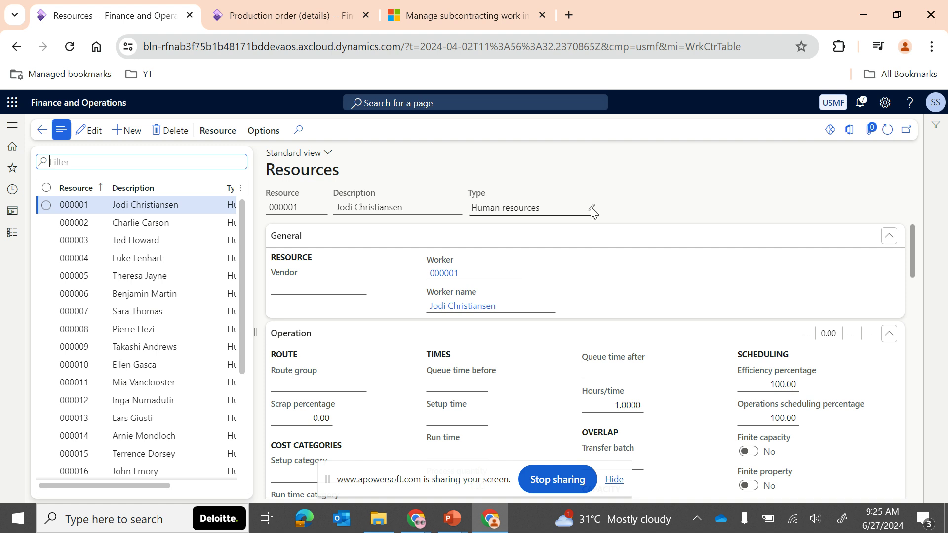
pyautogui.click(590, 208)
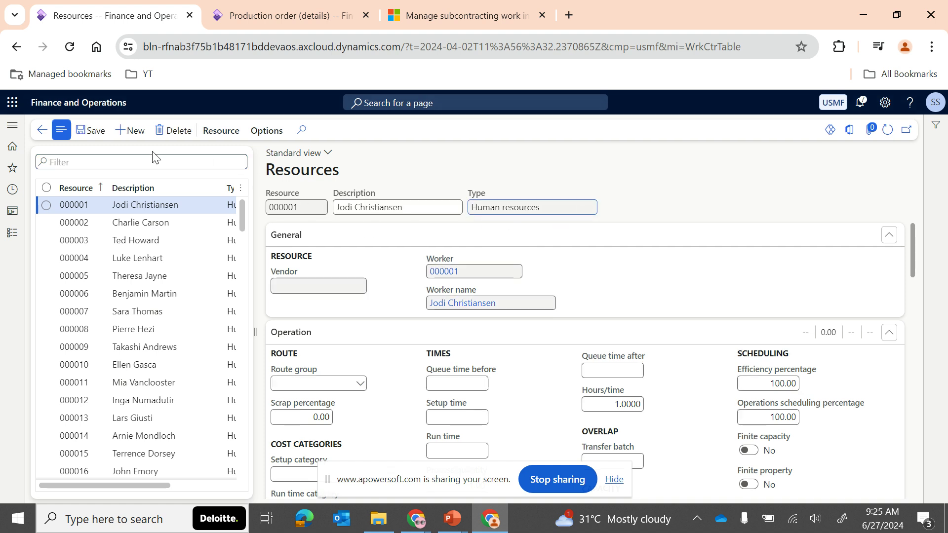
# Start a new resource of type Vendor, then delete it and leave the Resources page.
pyautogui.click(130, 131)
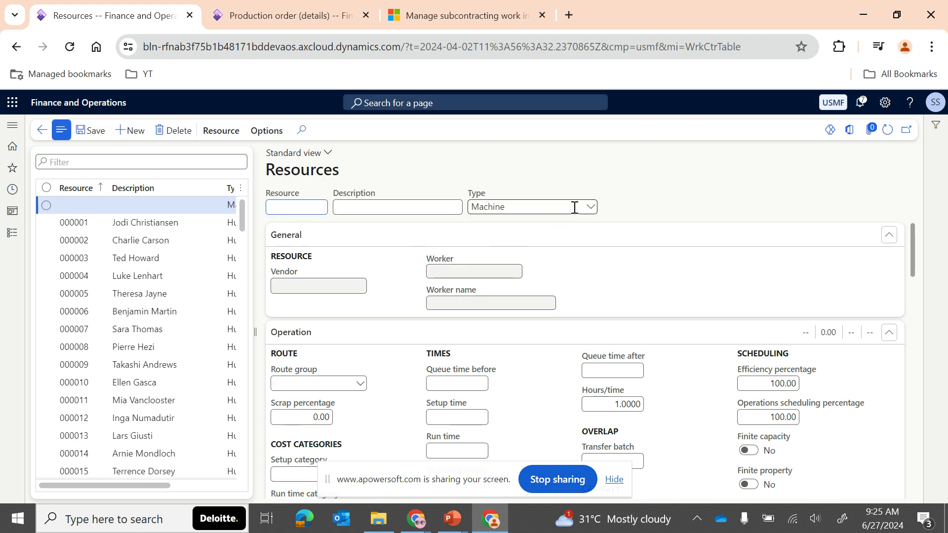
pyautogui.click(591, 209)
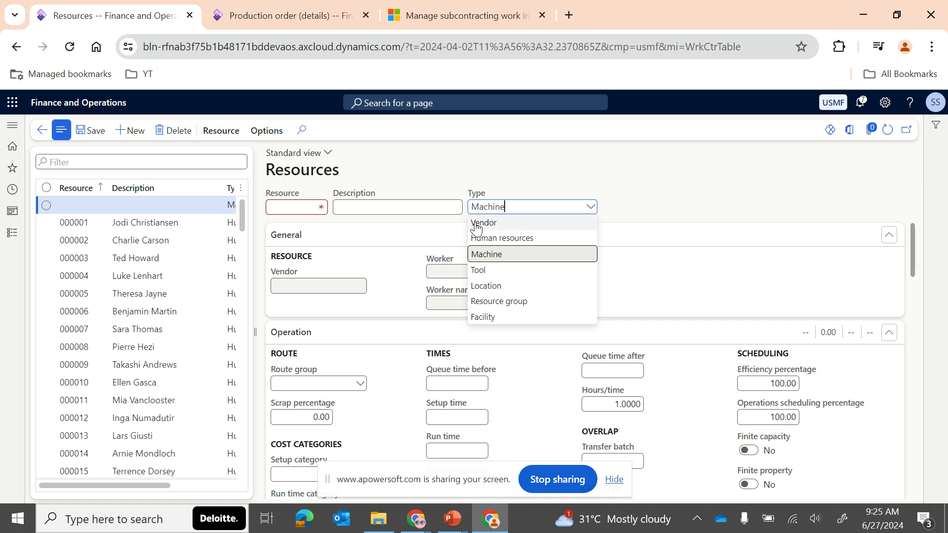
pyautogui.click(503, 224)
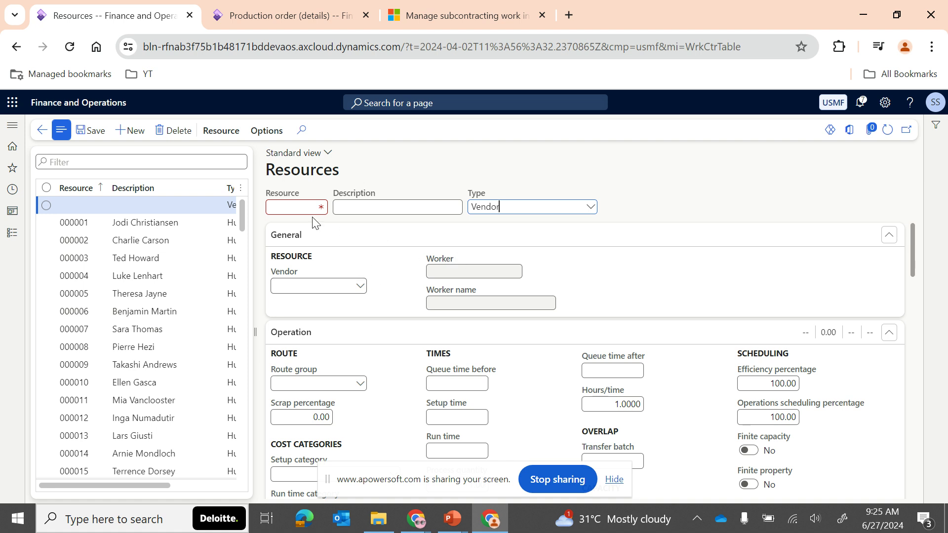
pyautogui.click(167, 130)
pyautogui.click(42, 130)
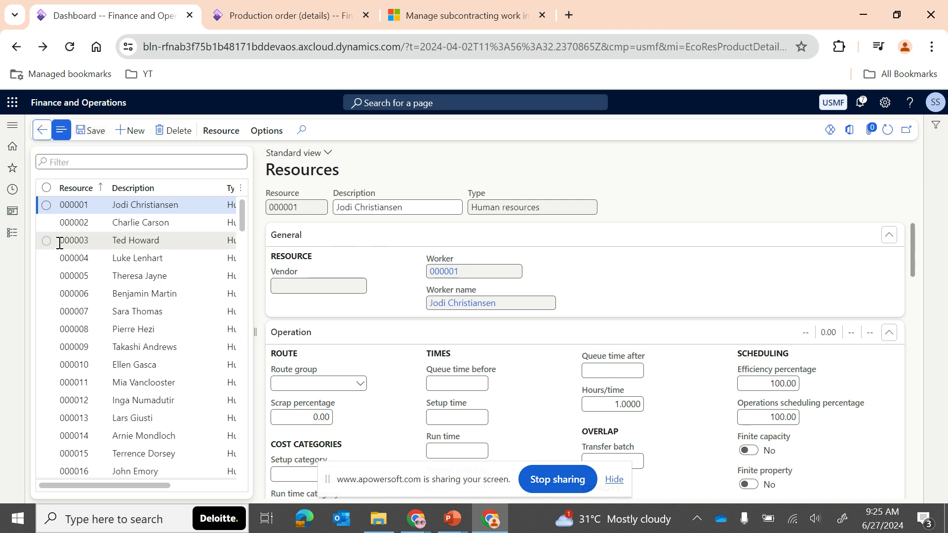
# Open the Production control cost groups, check the Subcontracting an Operation slide in PowerPoint, and return to the cost groups.
pyautogui.click(9, 239)
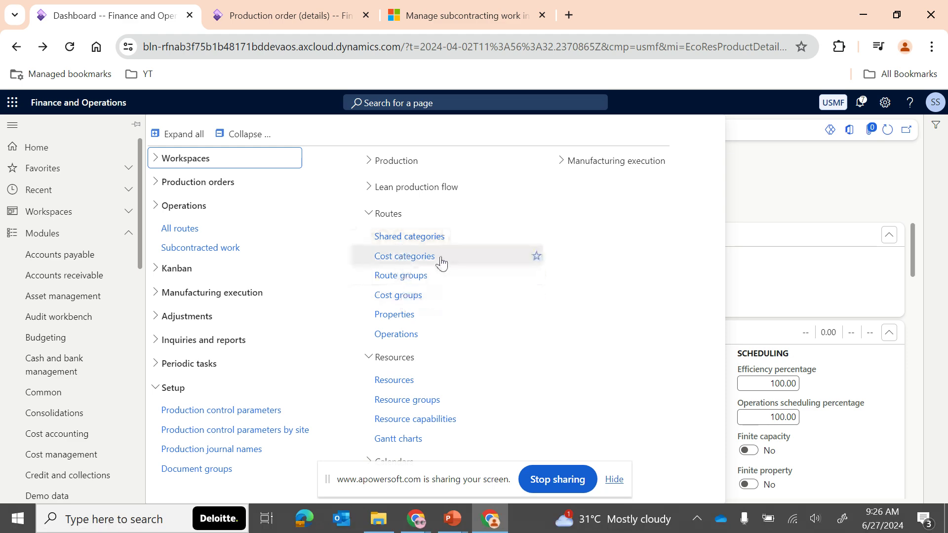
pyautogui.click(408, 297)
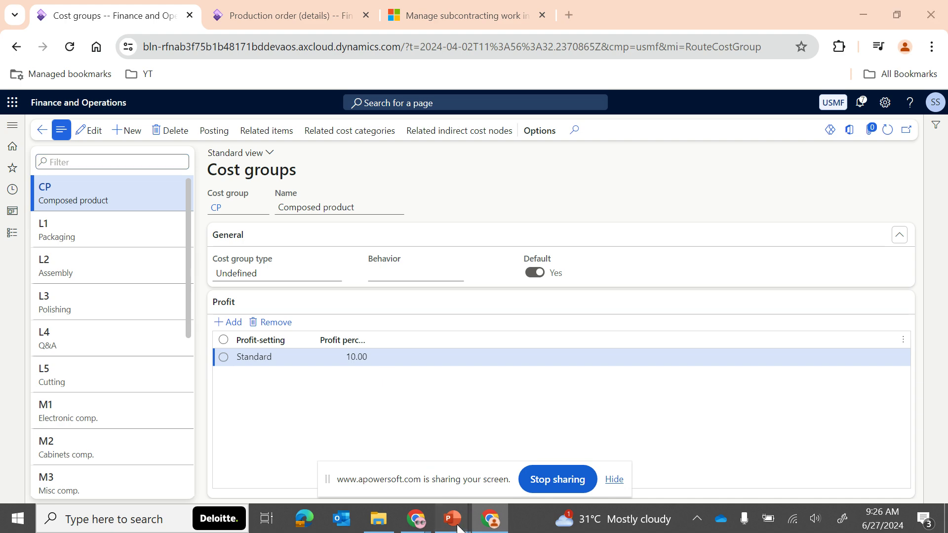
pyautogui.moveTo(452, 518)
pyautogui.click(541, 479)
pyautogui.click(537, 473)
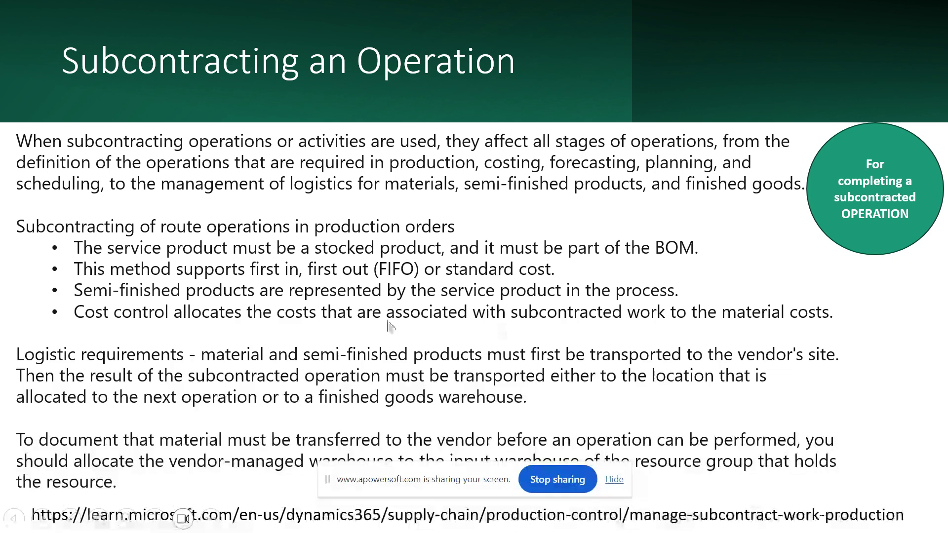
pyautogui.hotkey('alt', 'Tab')
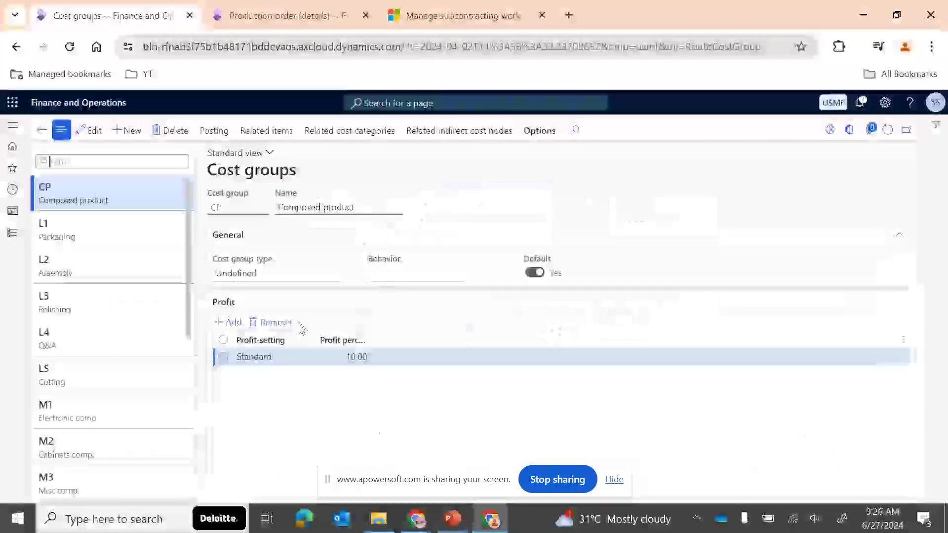
# Create a new cost group V1 with the name Vendor 1.
pyautogui.click(128, 133)
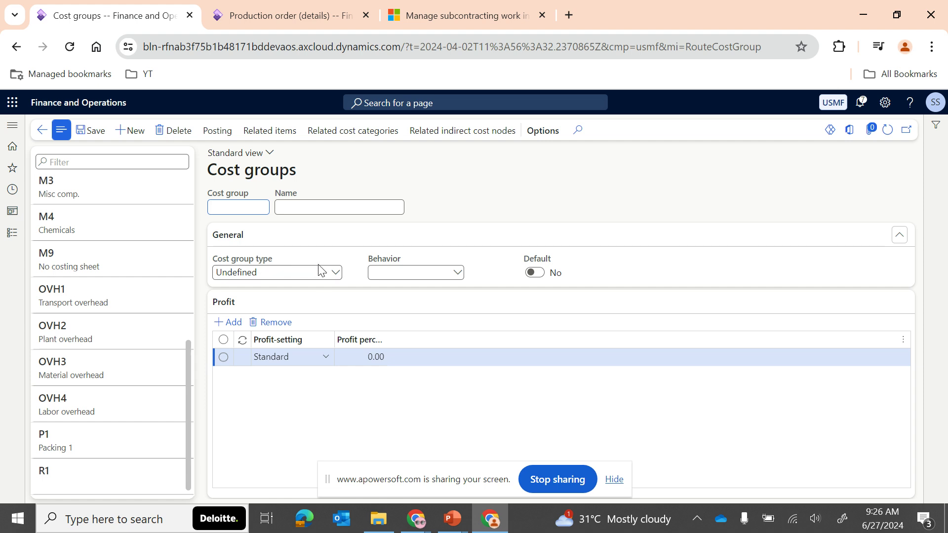
pyautogui.click(336, 272)
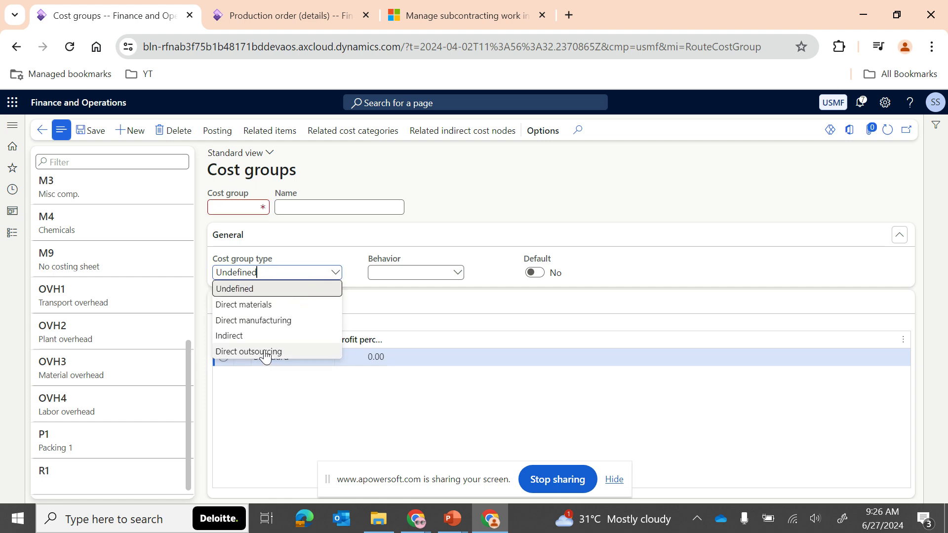
pyautogui.click(219, 208)
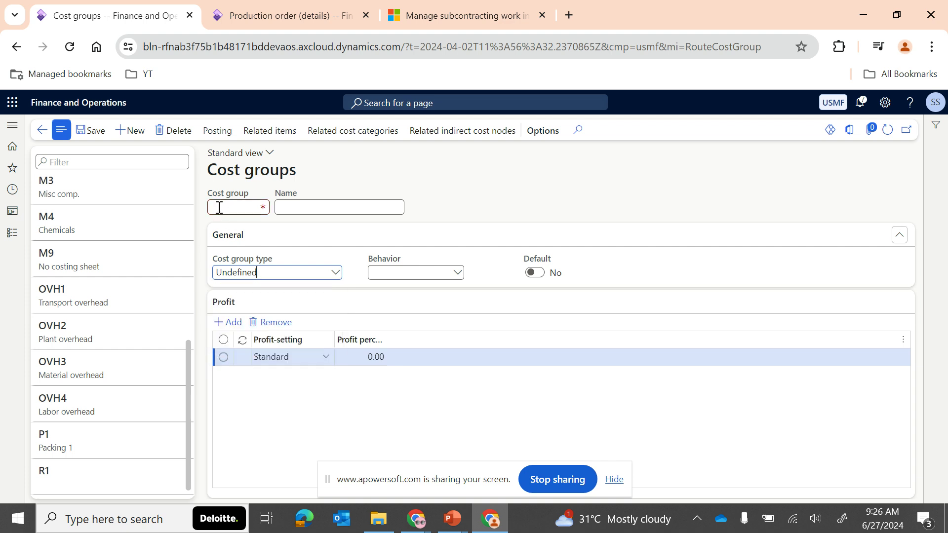
pyautogui.click(225, 208)
pyautogui.write('V1')
pyautogui.press('Tab')
pyautogui.press('Tab')
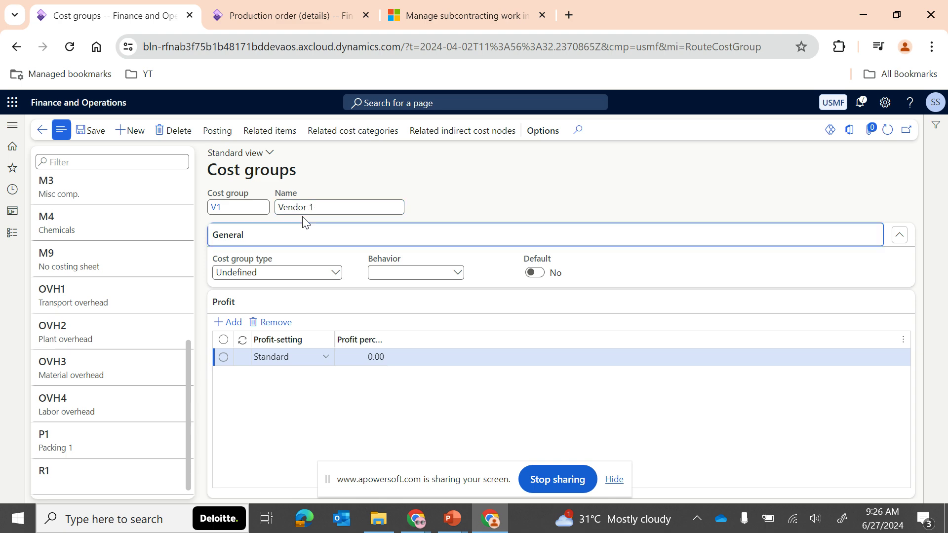
# Set cost group V1's type to Direct outsourcing, give its Standard profit setting 5.00 percent, and save it.
pyautogui.click(333, 273)
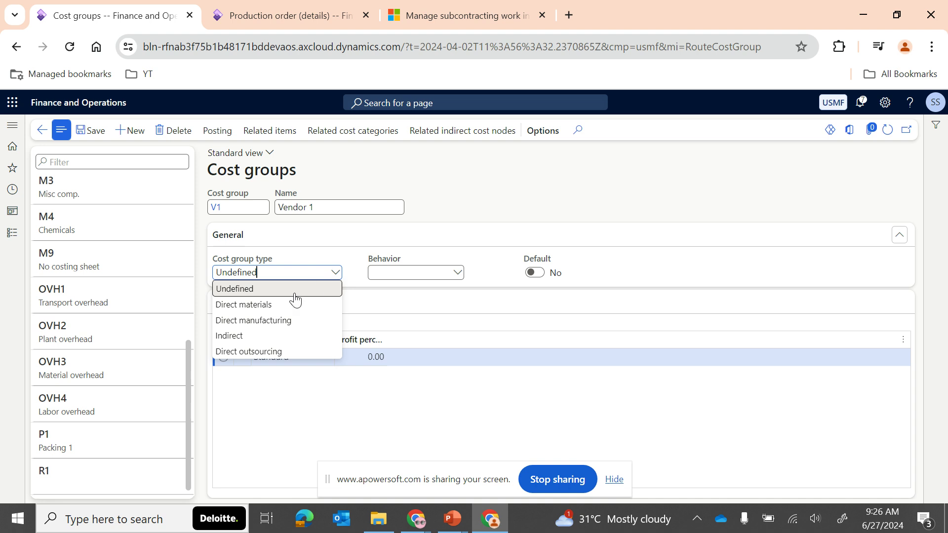
pyautogui.click(249, 353)
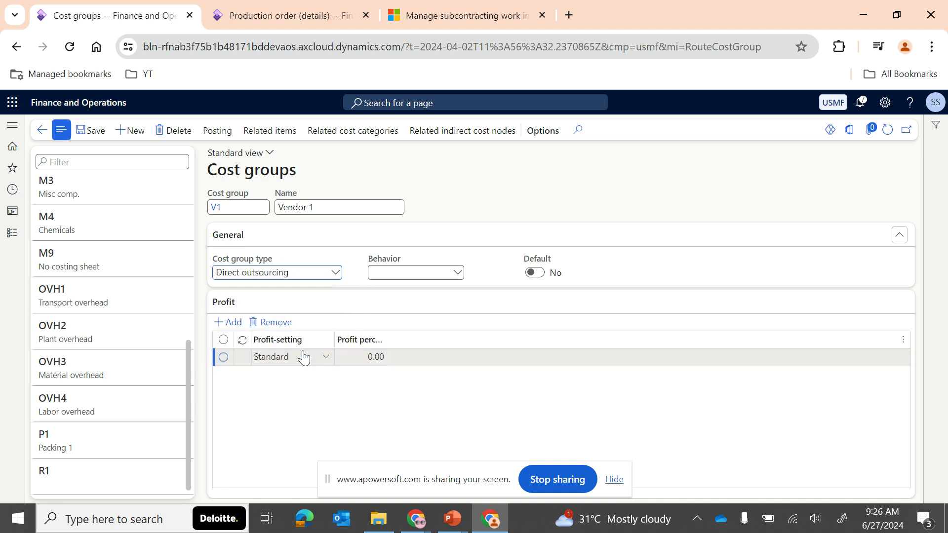
pyautogui.click(364, 357)
pyautogui.write('5')
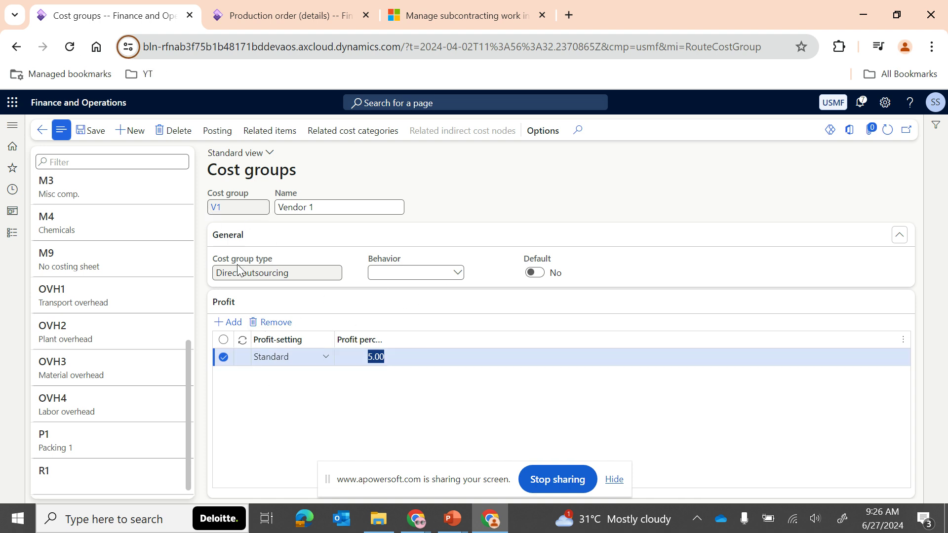
pyautogui.click(89, 137)
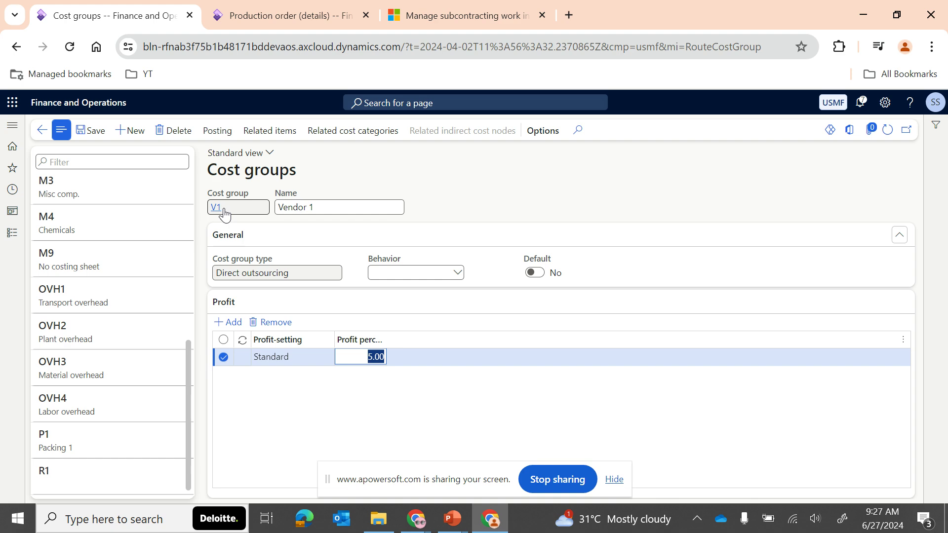
# Try to open the cost categories, then try to make V1 the default Direct outsourcing cost group.
pyautogui.click(12, 232)
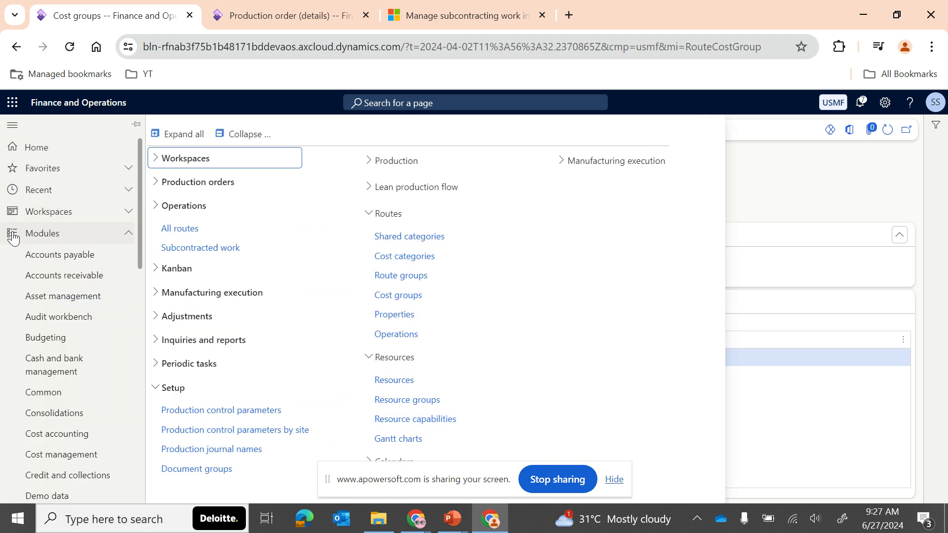
pyautogui.click(386, 256)
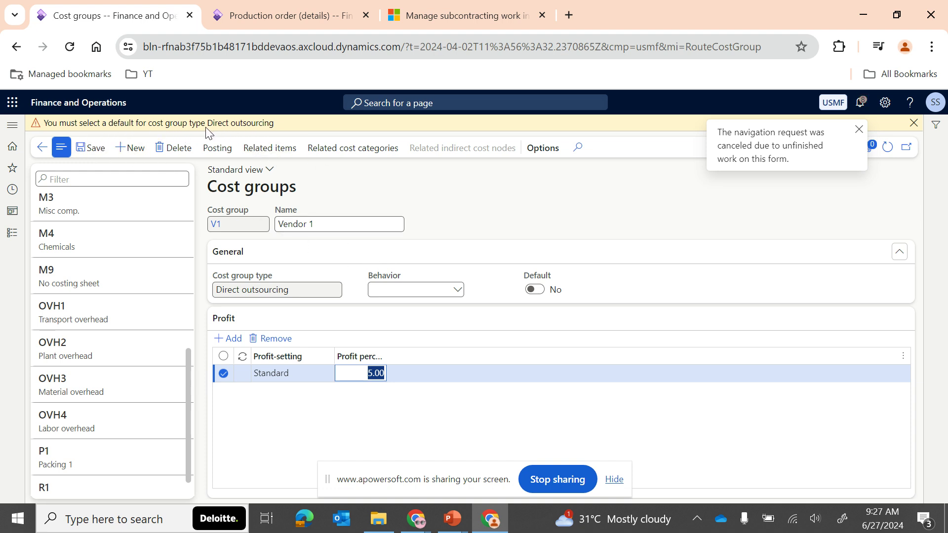
pyautogui.click(534, 290)
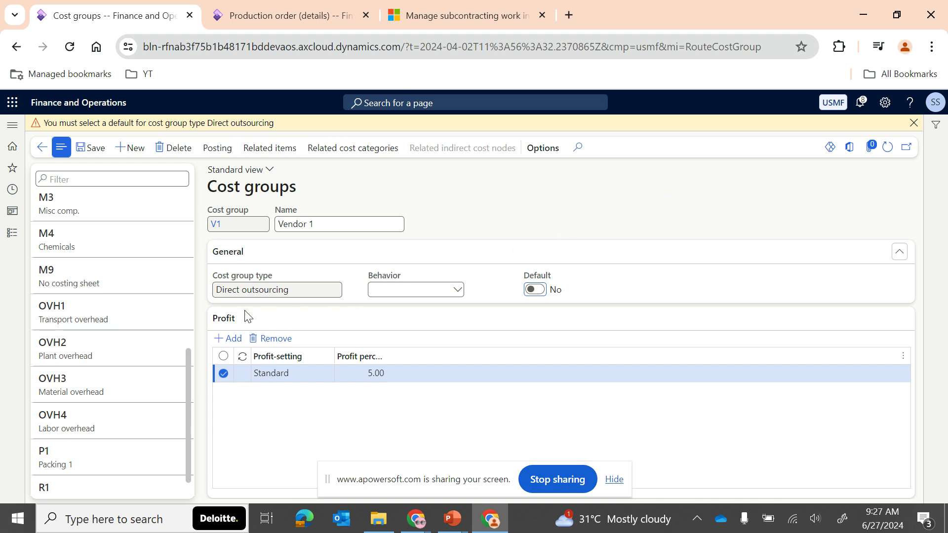
# Locate V1 in the cost group list and view its available Behavior options without choosing one.
pyautogui.scroll(7, 127, 368)
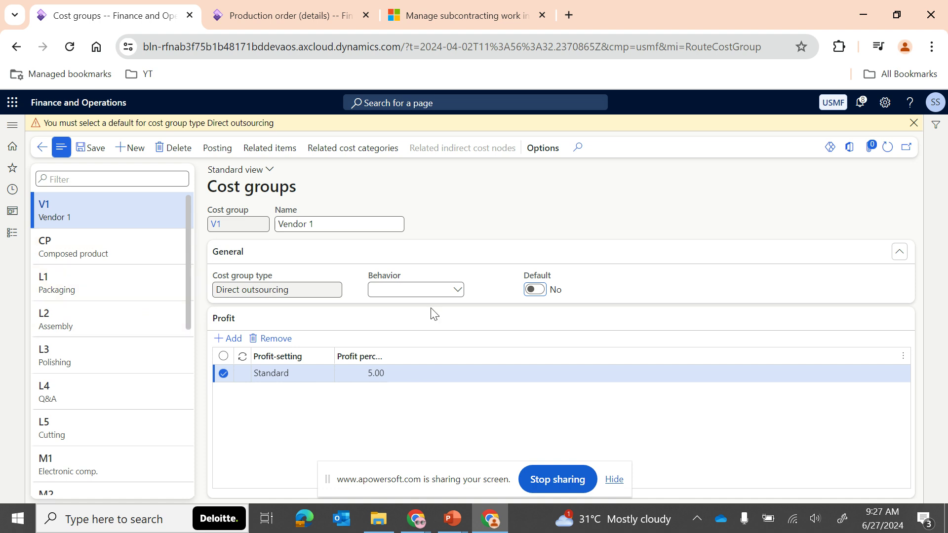
pyautogui.click(455, 292)
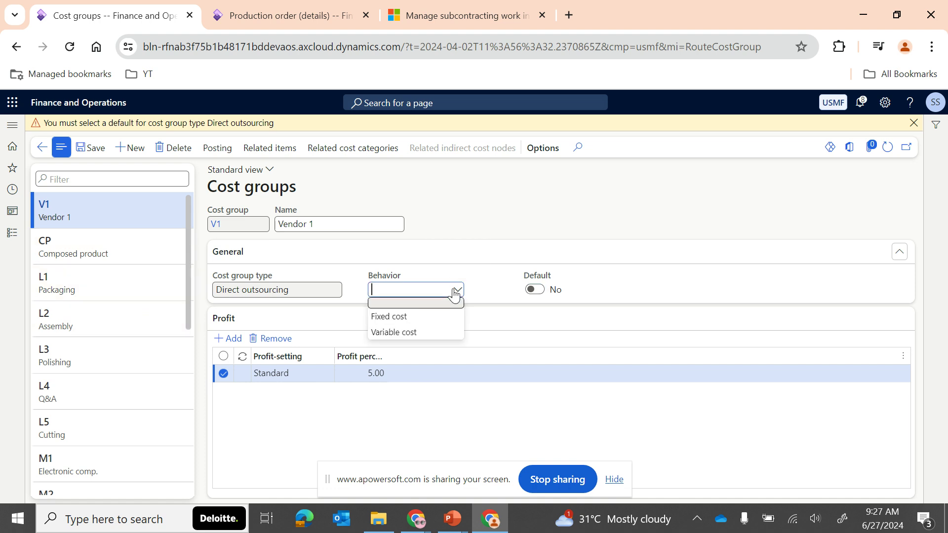
pyautogui.click(498, 286)
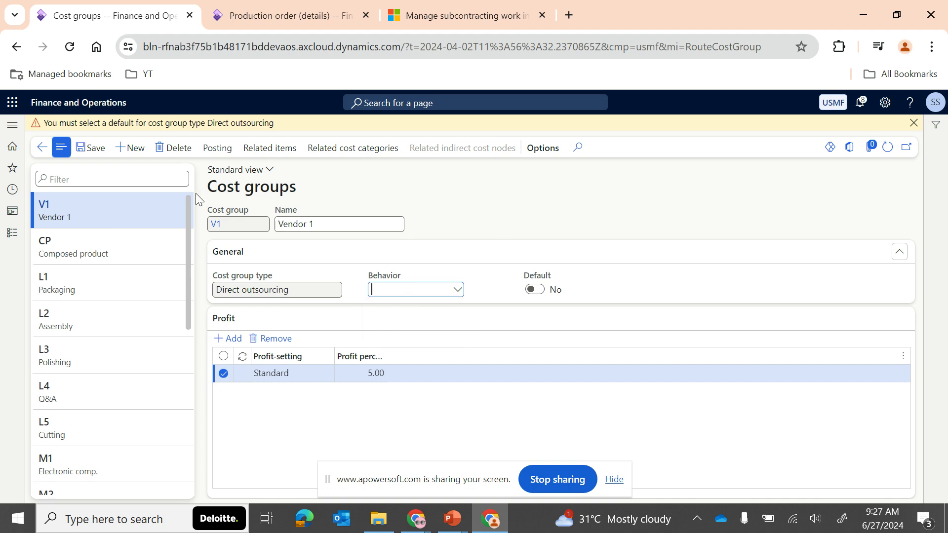
# Examine the cost group type, behavior, default and profit settings of the existing groups, from P1 through the overhead groups to M1.
pyautogui.scroll(-8, 129, 304)
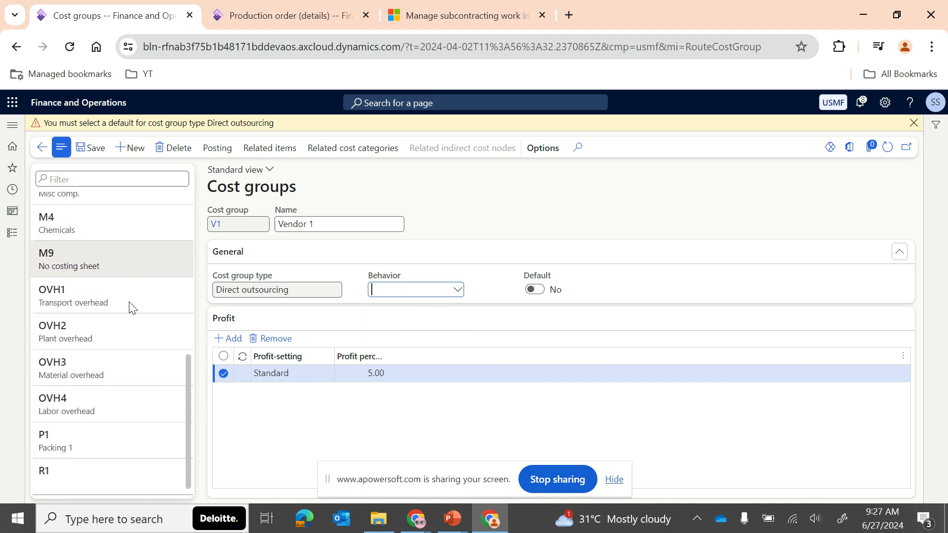
pyautogui.click(96, 450)
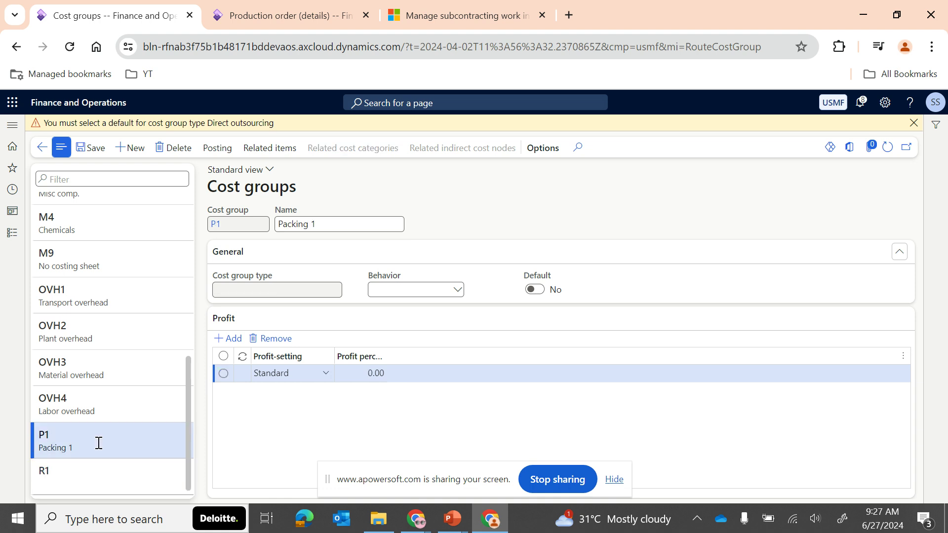
pyautogui.click(110, 399)
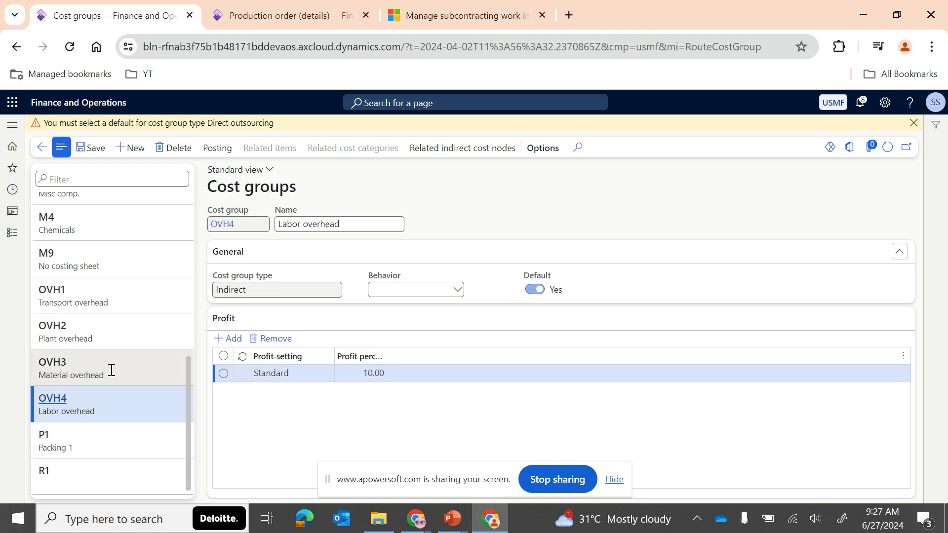
pyautogui.click(112, 361)
pyautogui.click(117, 333)
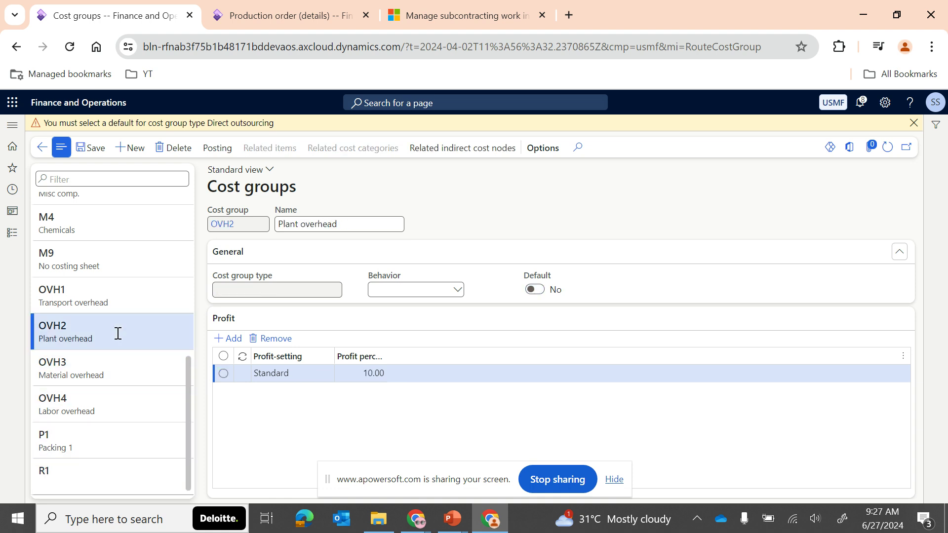
pyautogui.click(123, 302)
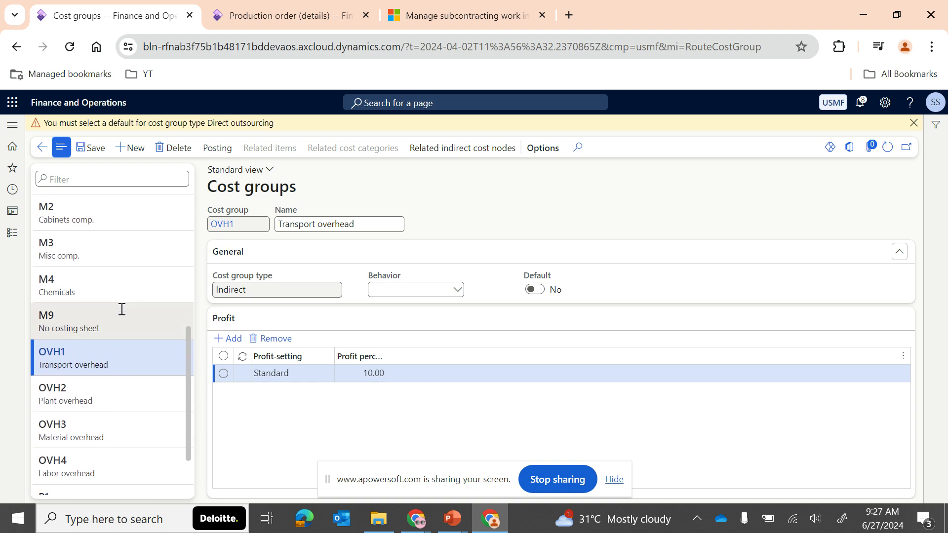
pyautogui.click(120, 309)
pyautogui.click(117, 281)
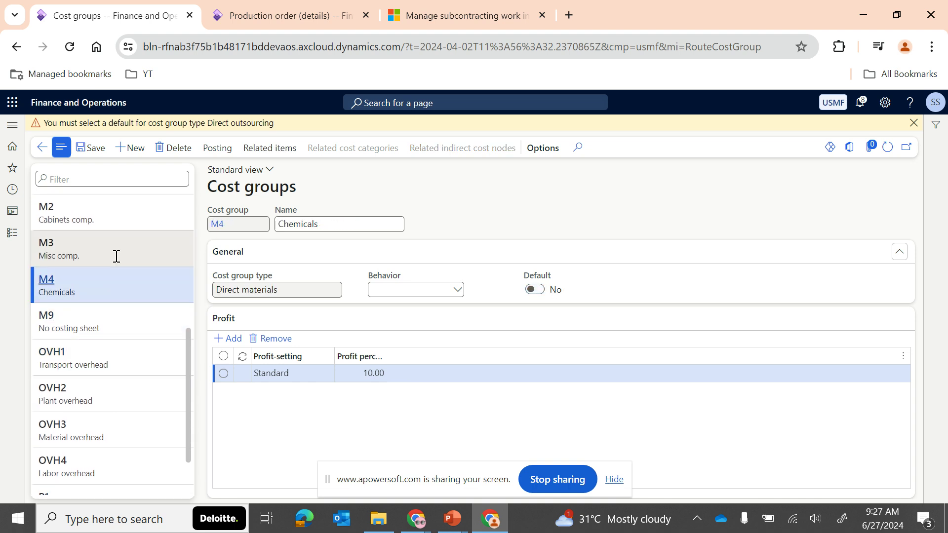
pyautogui.click(116, 256)
pyautogui.click(119, 207)
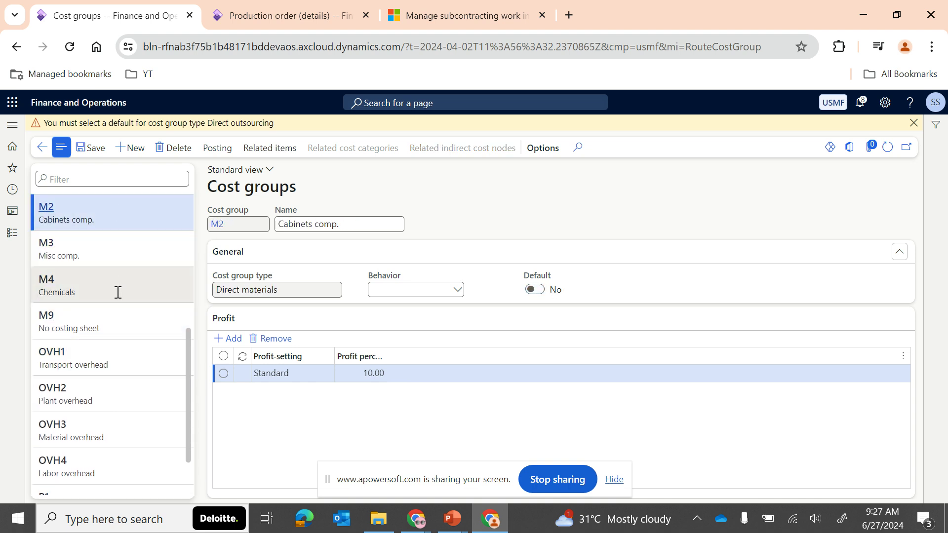
pyautogui.scroll(4, 112, 304)
pyautogui.click(88, 382)
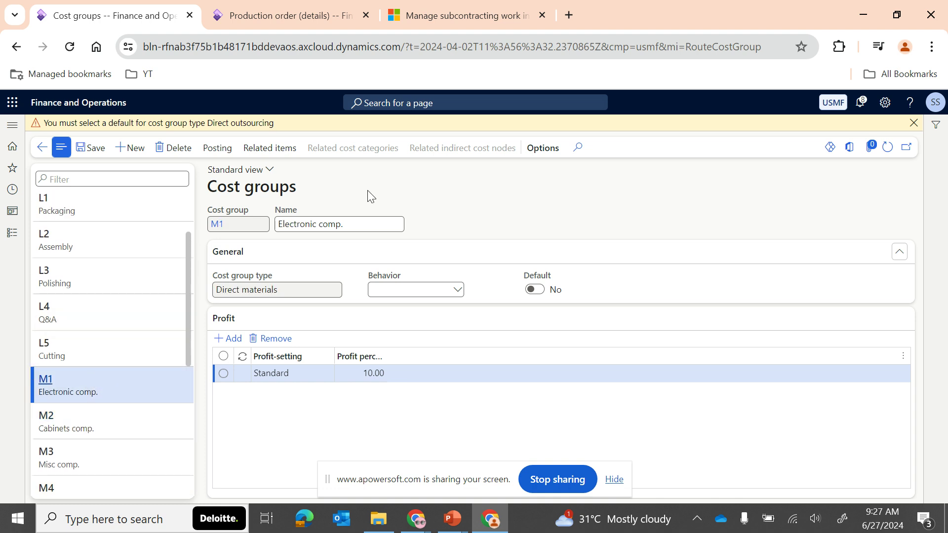
# Dismiss the missing-default warning for Direct outsourcing and look through the rest of the cost group list.
pyautogui.click(914, 123)
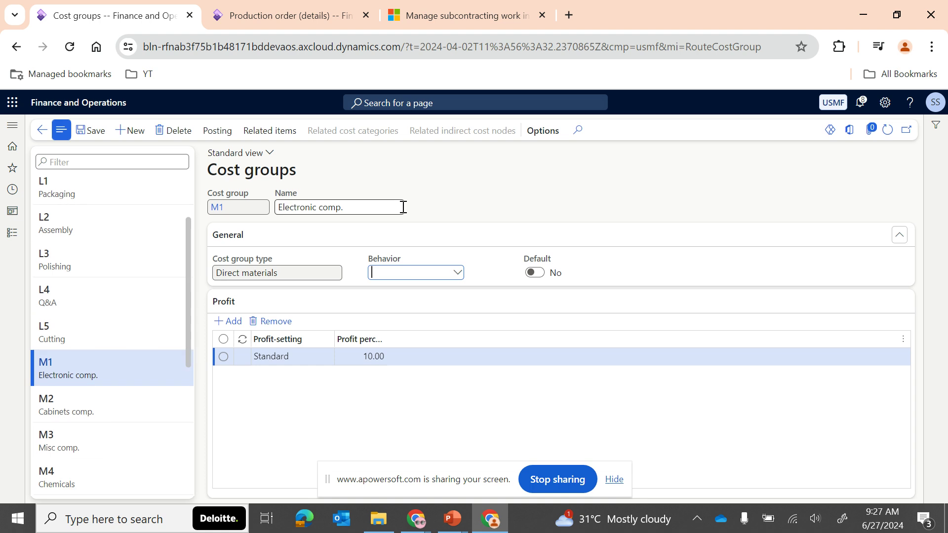
pyautogui.scroll(-5, 131, 343)
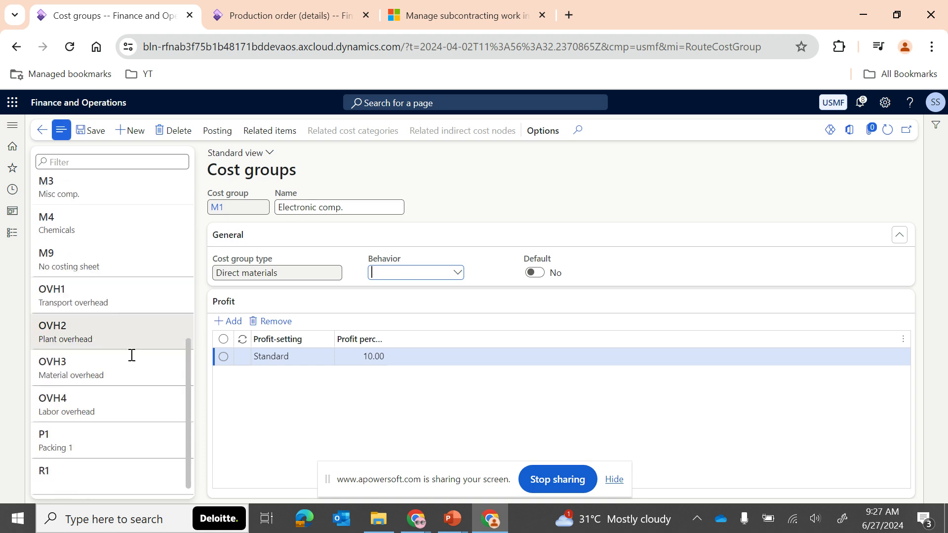
pyautogui.scroll(6, 90, 446)
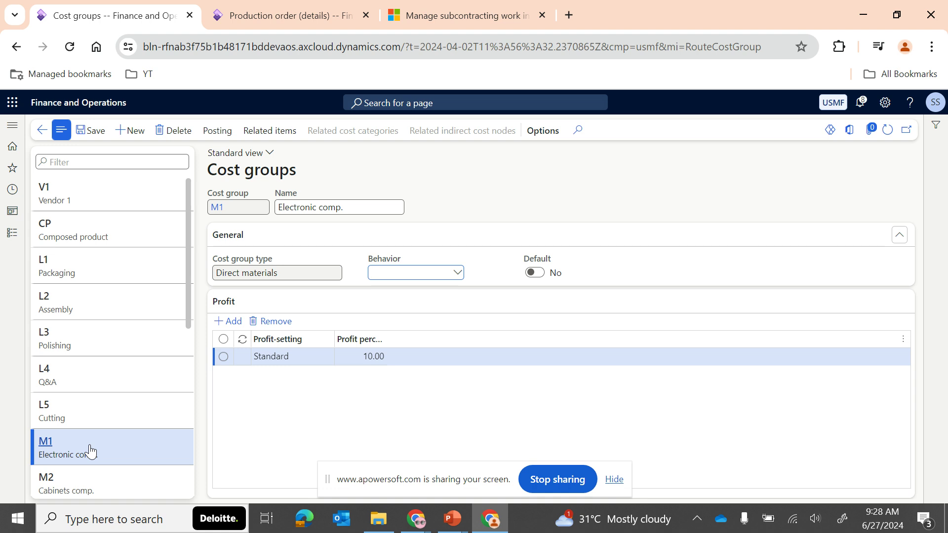
# View the Standard cost variance posting setup of cost group V1 and return to the cost groups.
pyautogui.click(65, 198)
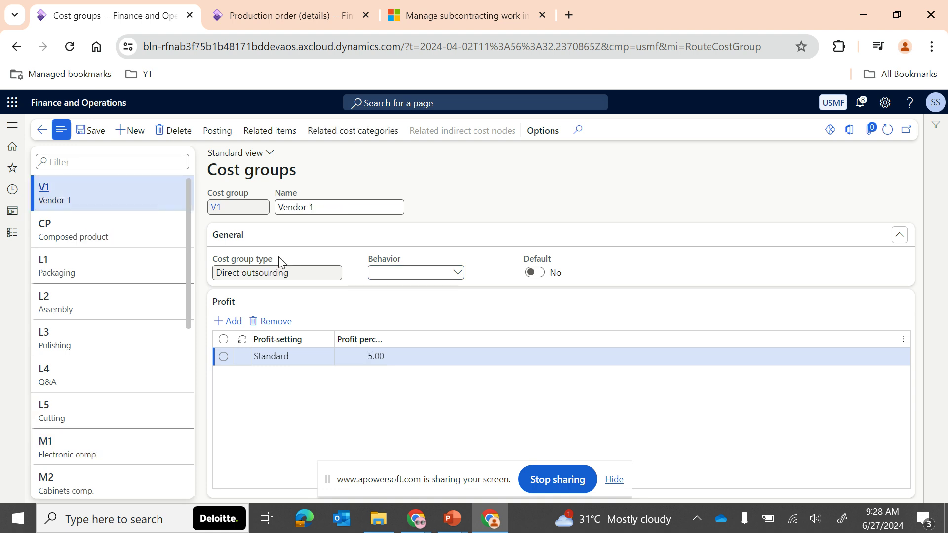
pyautogui.click(220, 139)
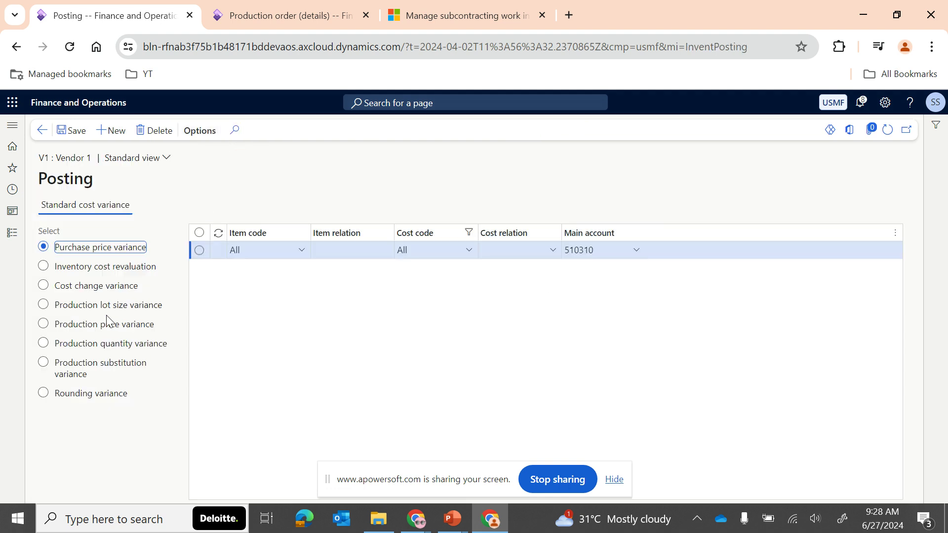
pyautogui.click(41, 134)
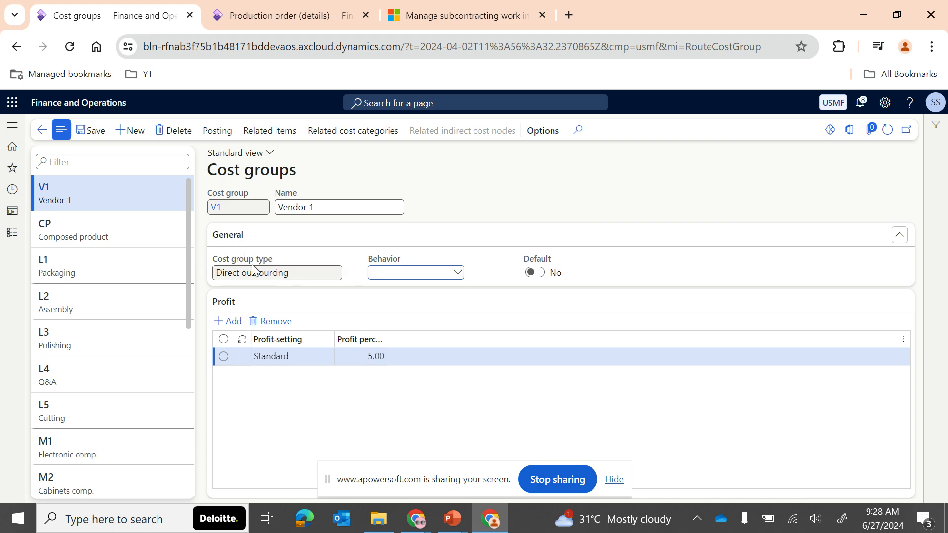
# Consult the introduction of the Microsoft Learn article on managing subcontracting work in production.
pyautogui.click(446, 16)
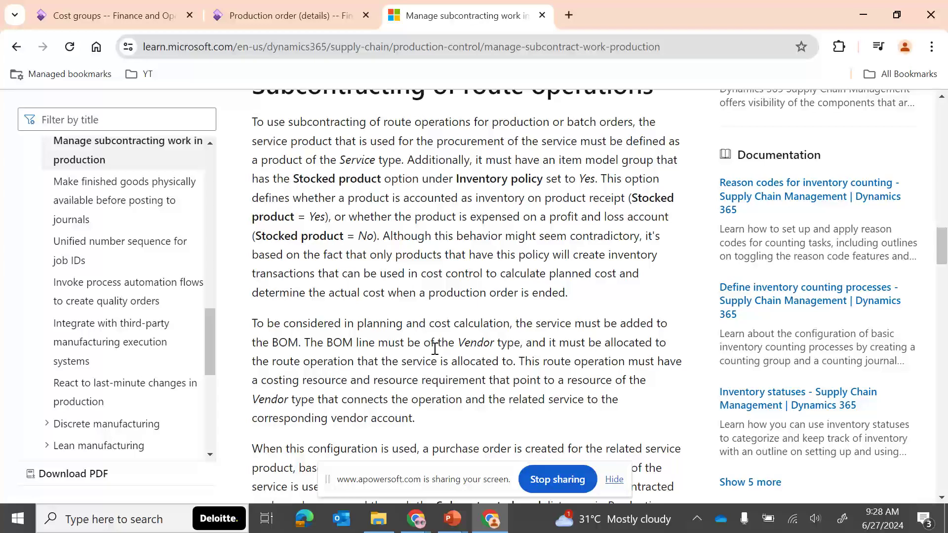
pyautogui.scroll(15, 434, 349)
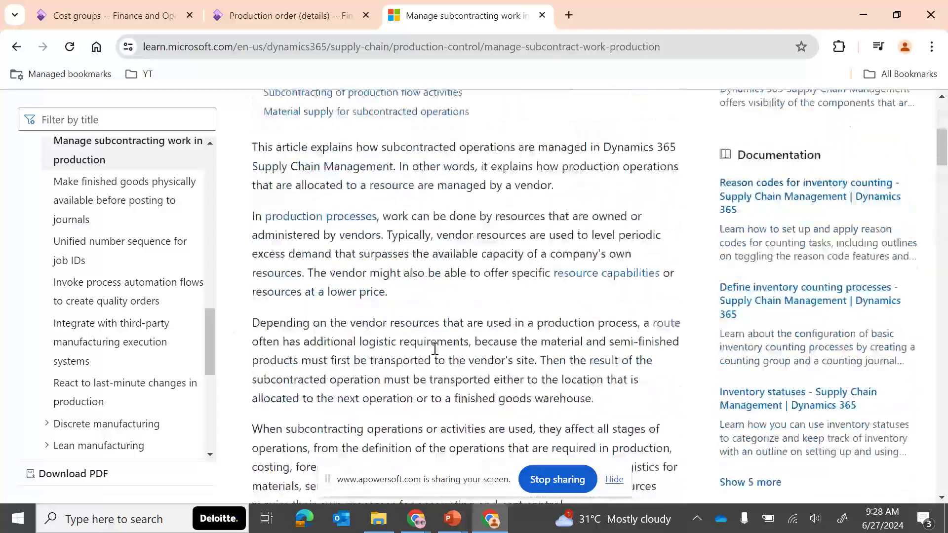
pyautogui.scroll(-4, 434, 349)
# Recheck V1's cost group type, and switch to the Subcontracting an Operation slide in the PowerPoint presentation.
pyautogui.click(144, 2)
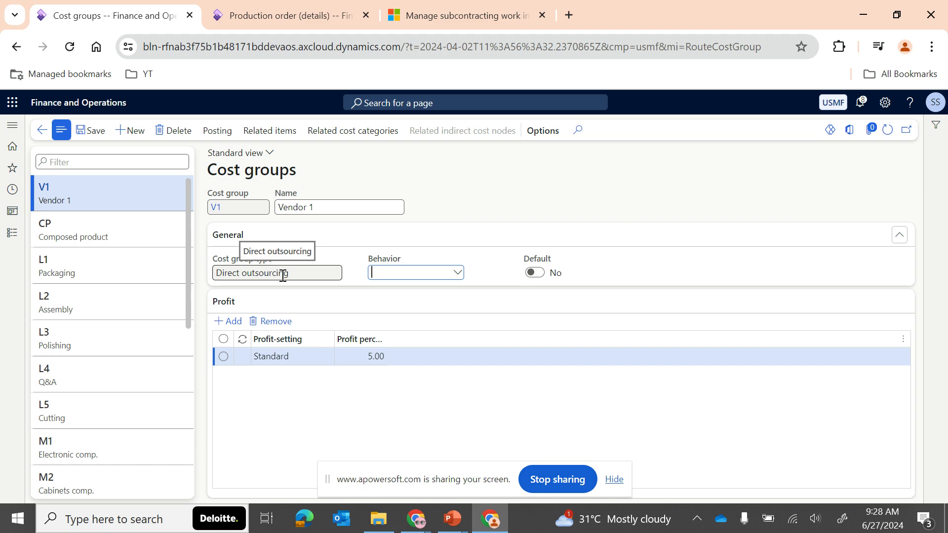
pyautogui.moveTo(452, 518)
pyautogui.click(540, 468)
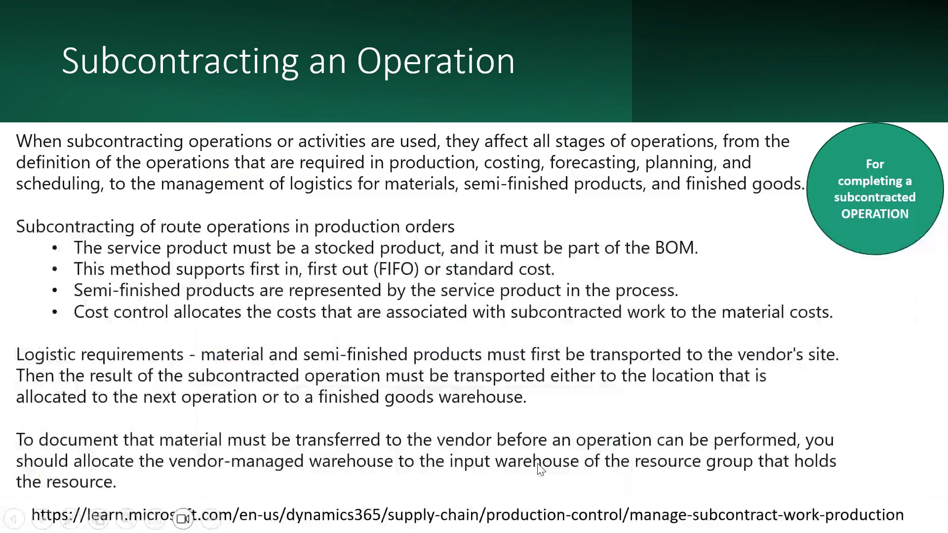